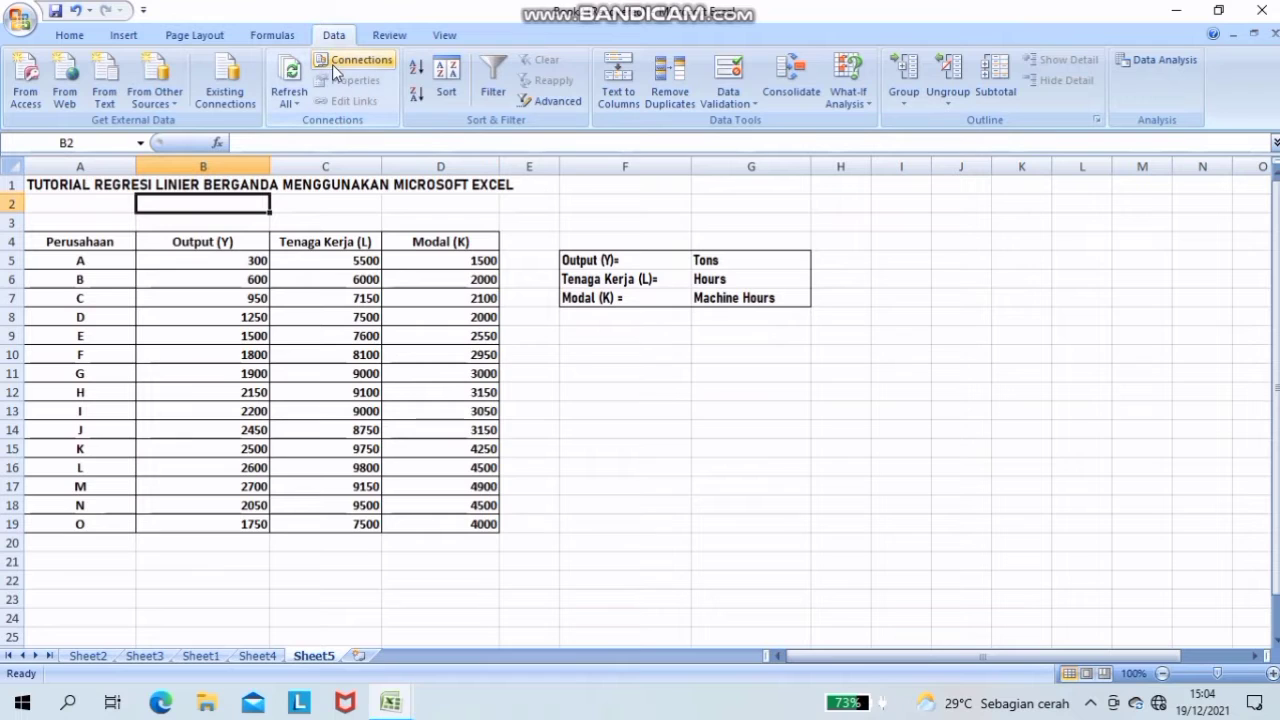
# - Start a Regression analysis from the Data Analysis tools
pyautogui.click(1141, 62)
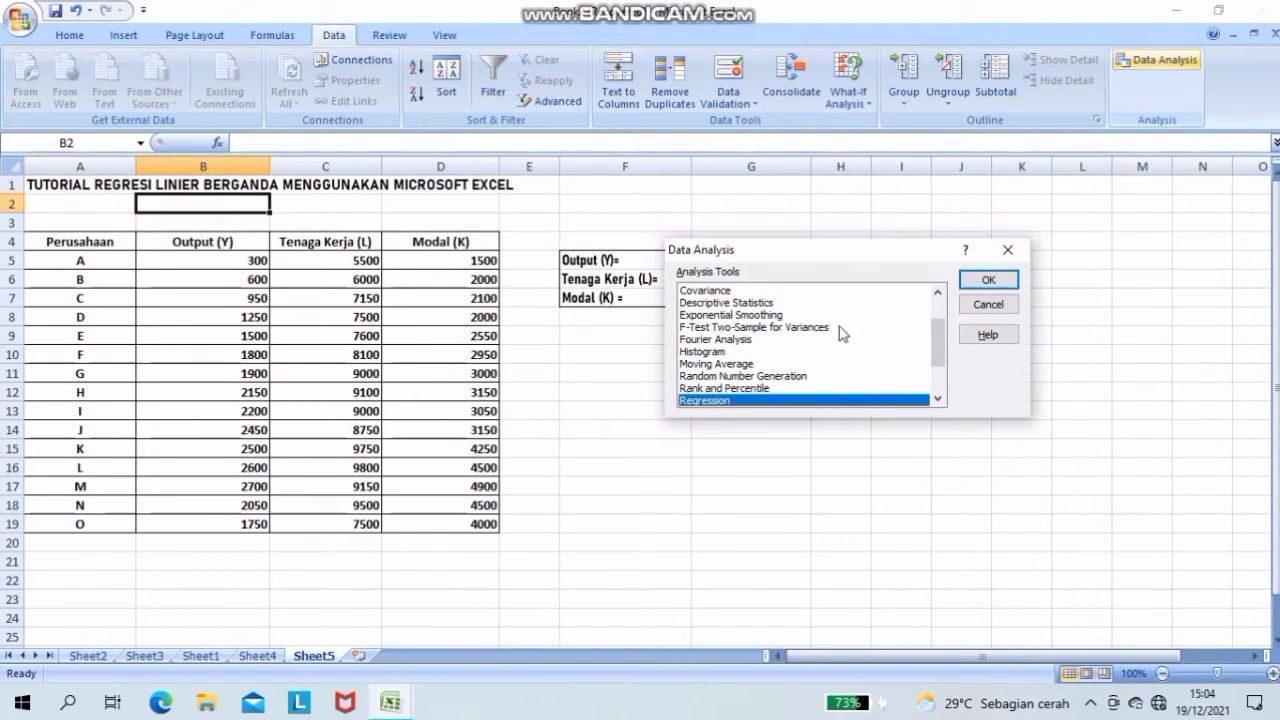
pyautogui.click(938, 399)
pyautogui.click(938, 399)
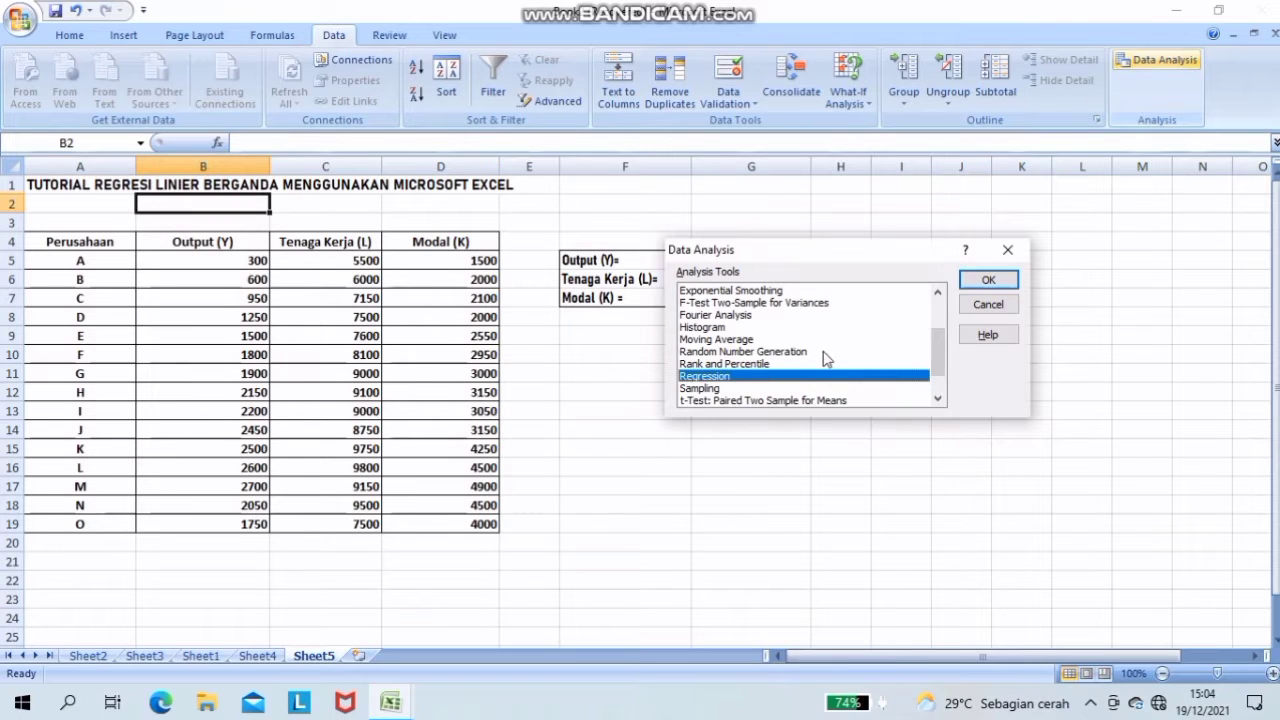
pyautogui.click(982, 282)
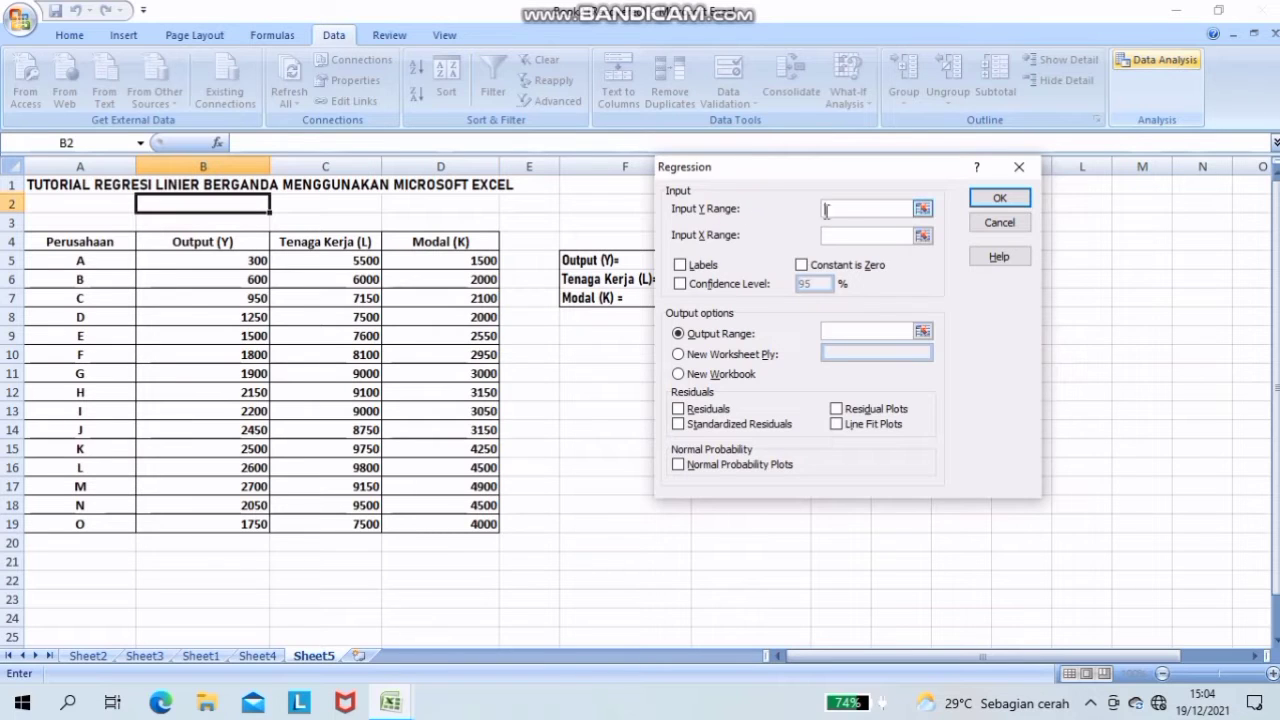
# - Set the regression's Y input range to B4:B19 and its X input range to C4:D19, including the headers
pyautogui.click(922, 209)
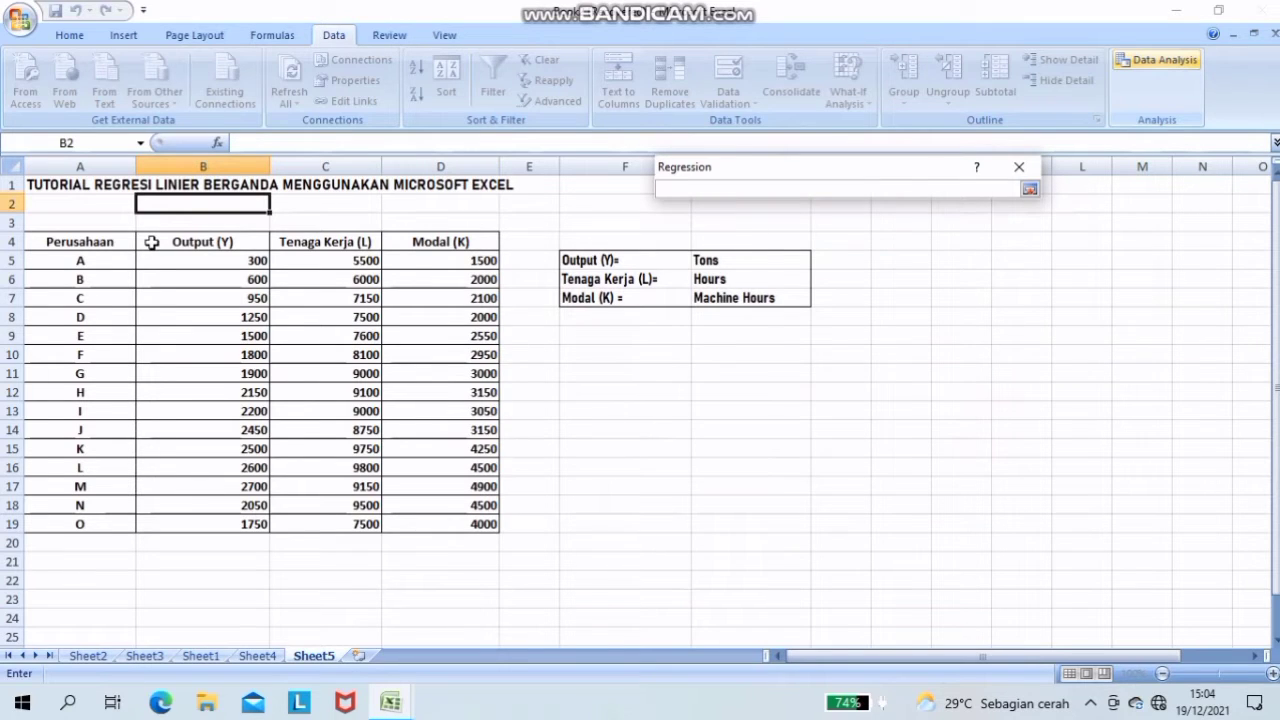
pyautogui.moveTo(151, 242)
pyautogui.mouseDown()
pyautogui.moveTo(177, 274)
pyautogui.moveTo(183, 337)
pyautogui.moveTo(251, 524)
pyautogui.mouseUp()
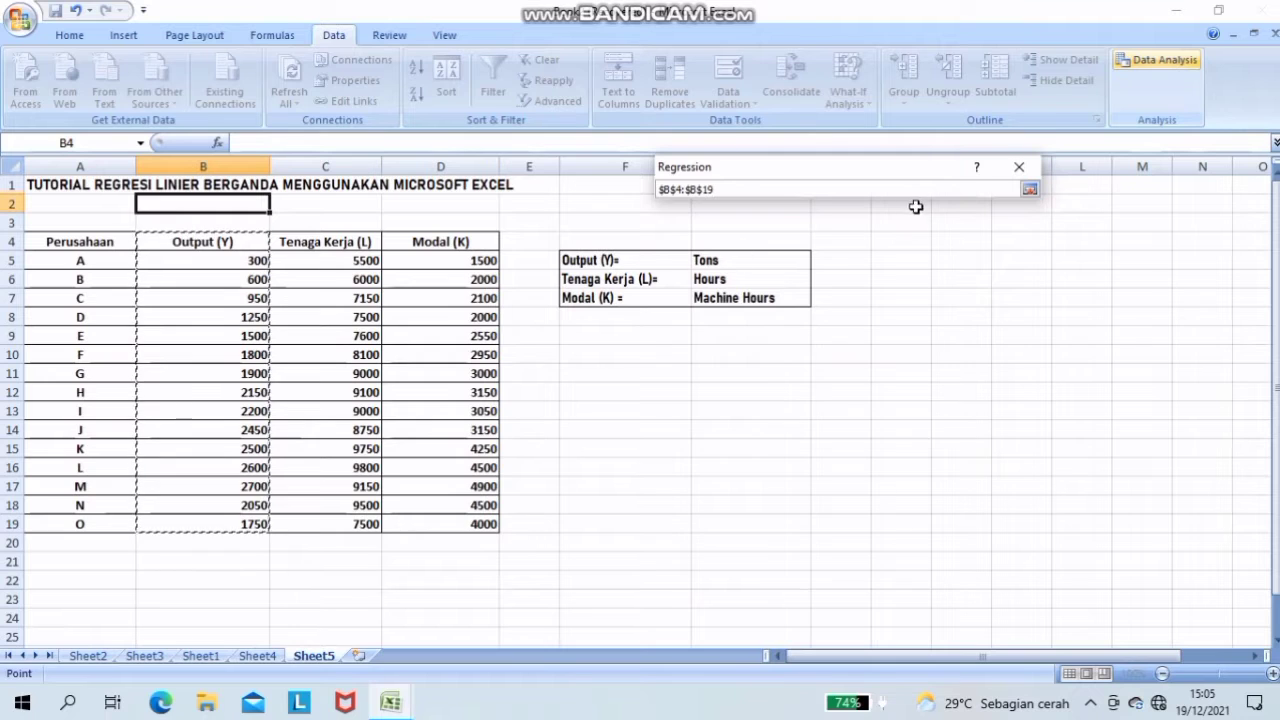
pyautogui.click(1030, 190)
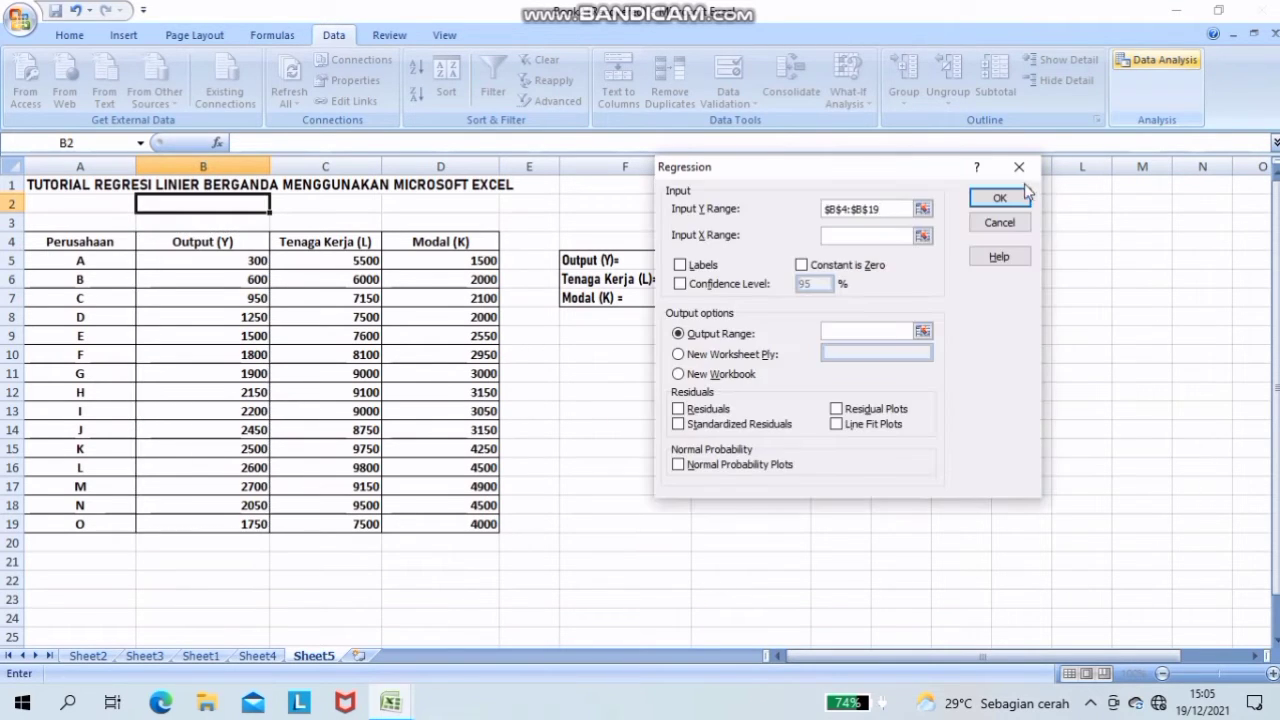
pyautogui.click(922, 235)
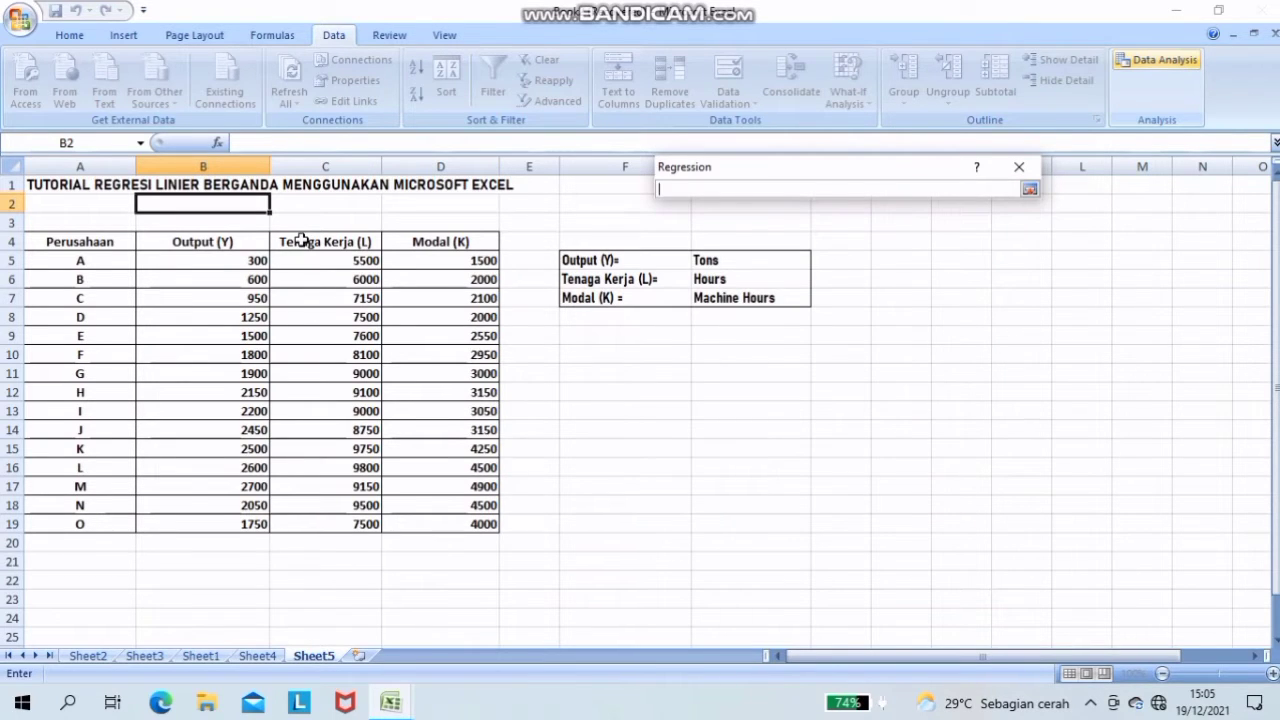
pyautogui.moveTo(300, 246); pyautogui.dragTo(487, 522)
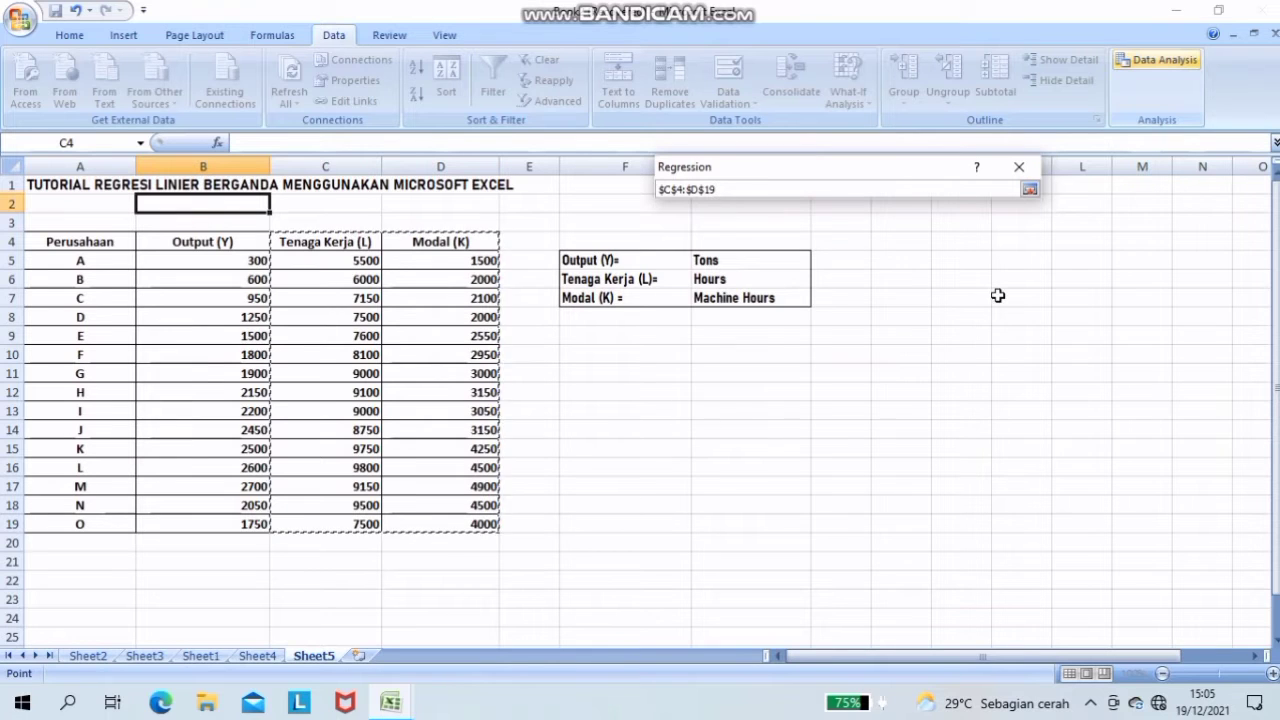
pyautogui.click(1029, 190)
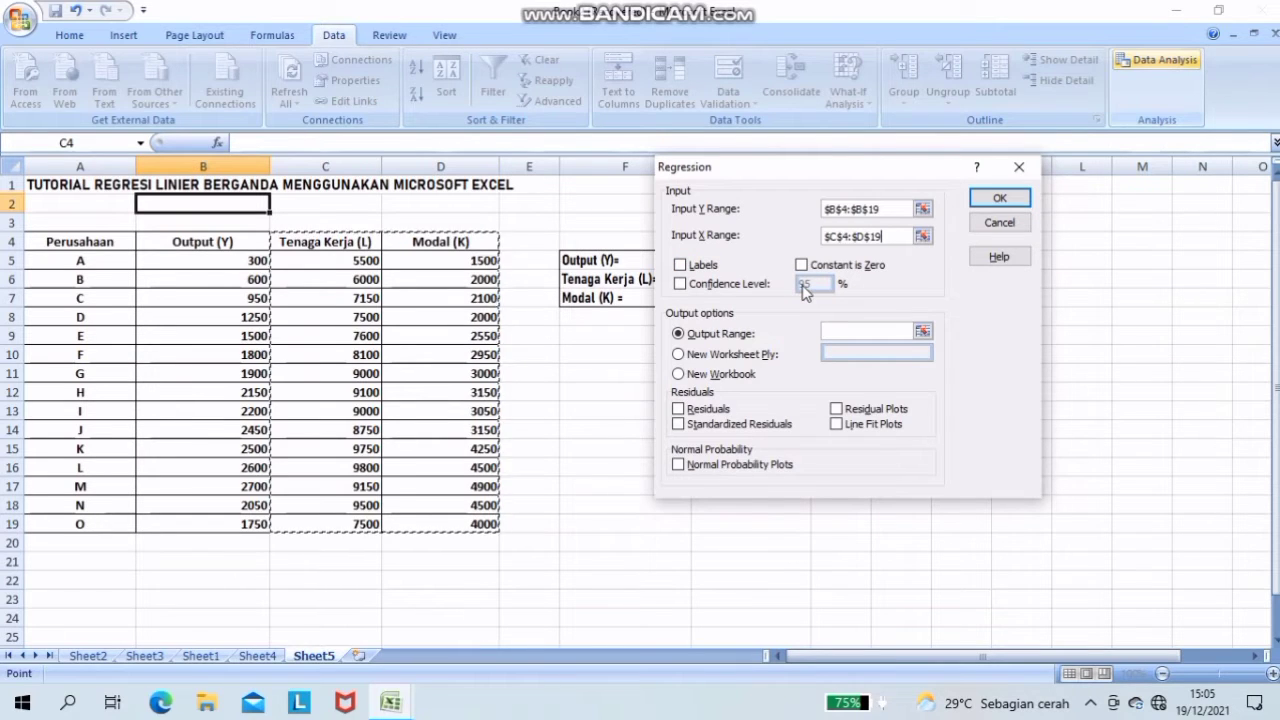
# - Enable Labels and the 95% Confidence Level for the regression
pyautogui.click(680, 265)
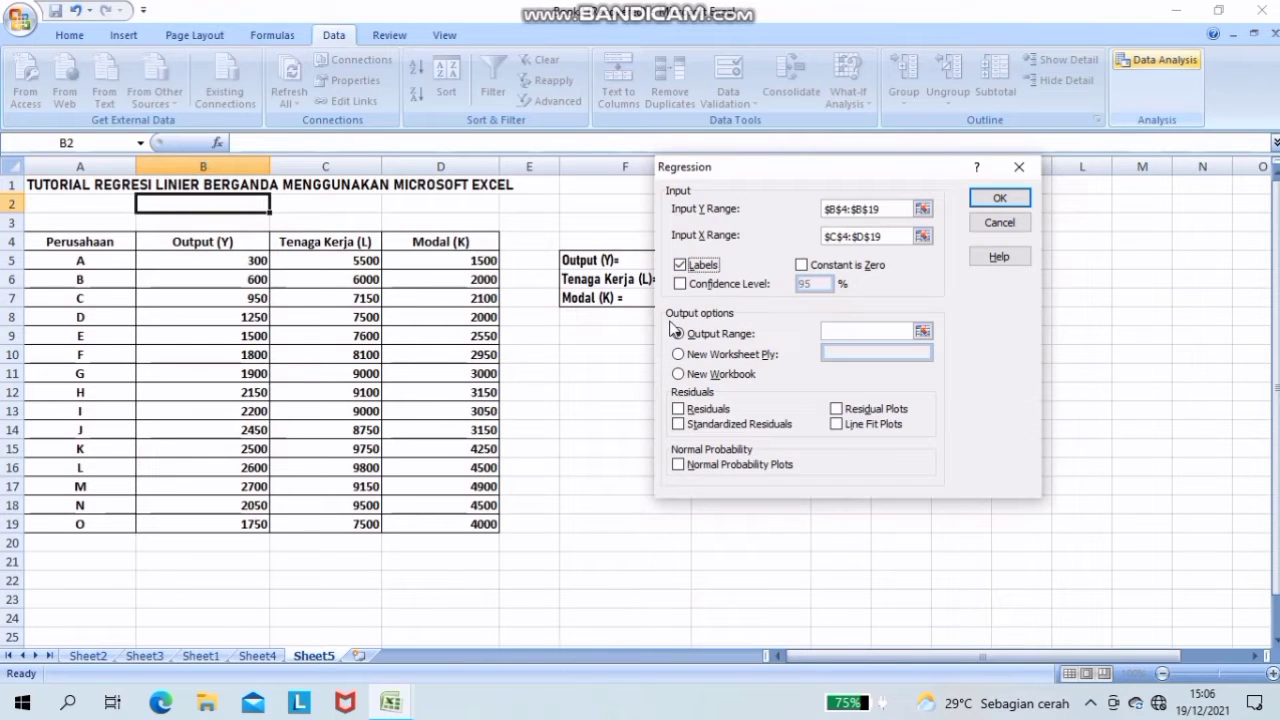
pyautogui.click(680, 285)
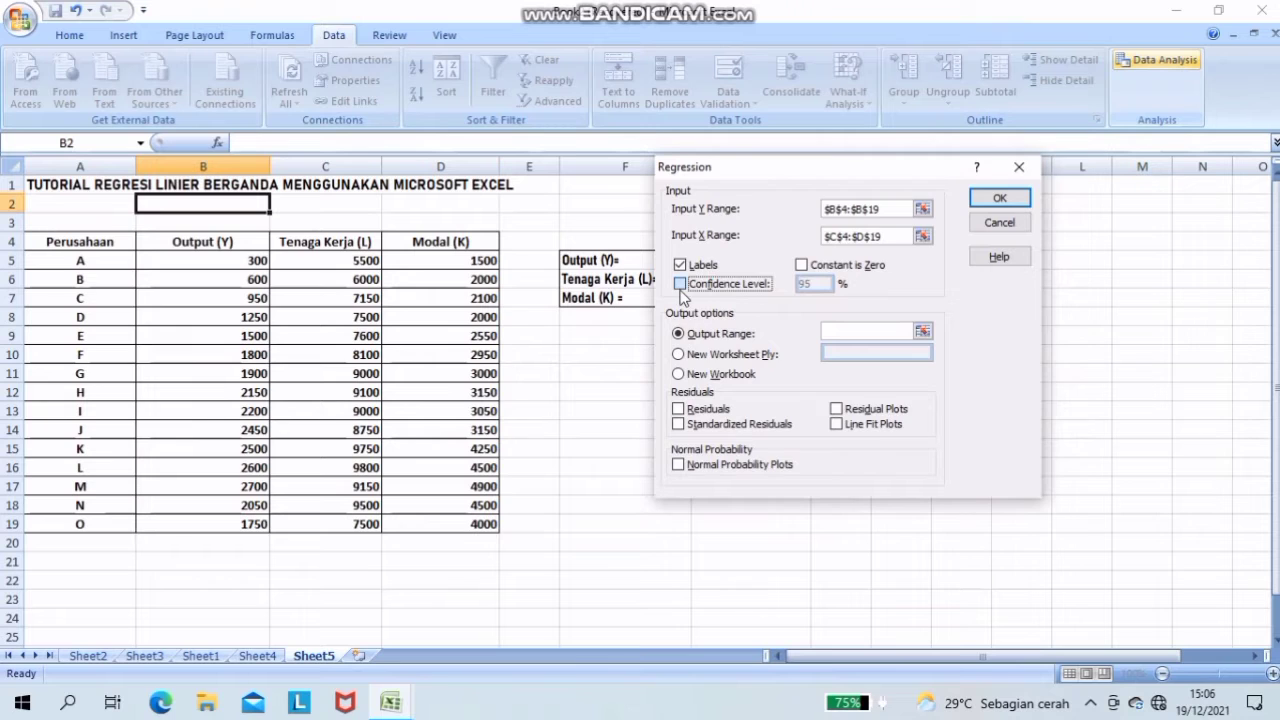
pyautogui.click(682, 290)
pyautogui.click(683, 287)
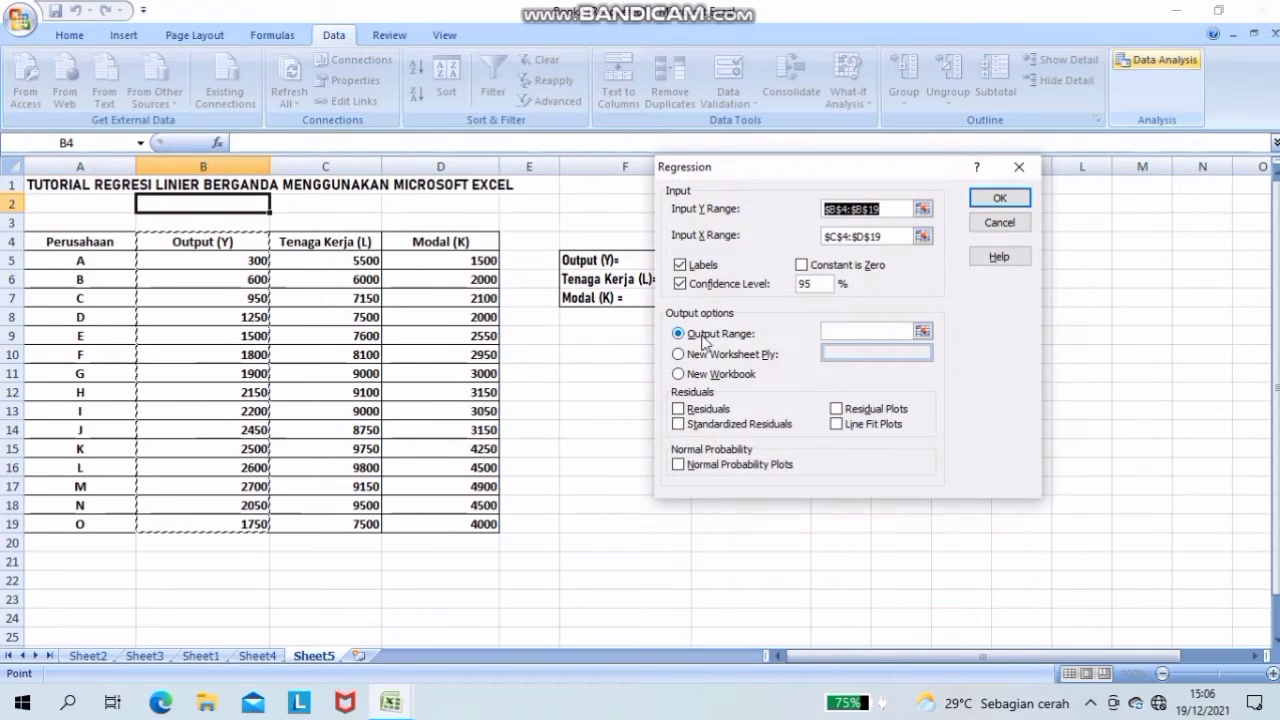
# - Set the regression's output range to start at cell B22, below the data table
pyautogui.click(921, 330)
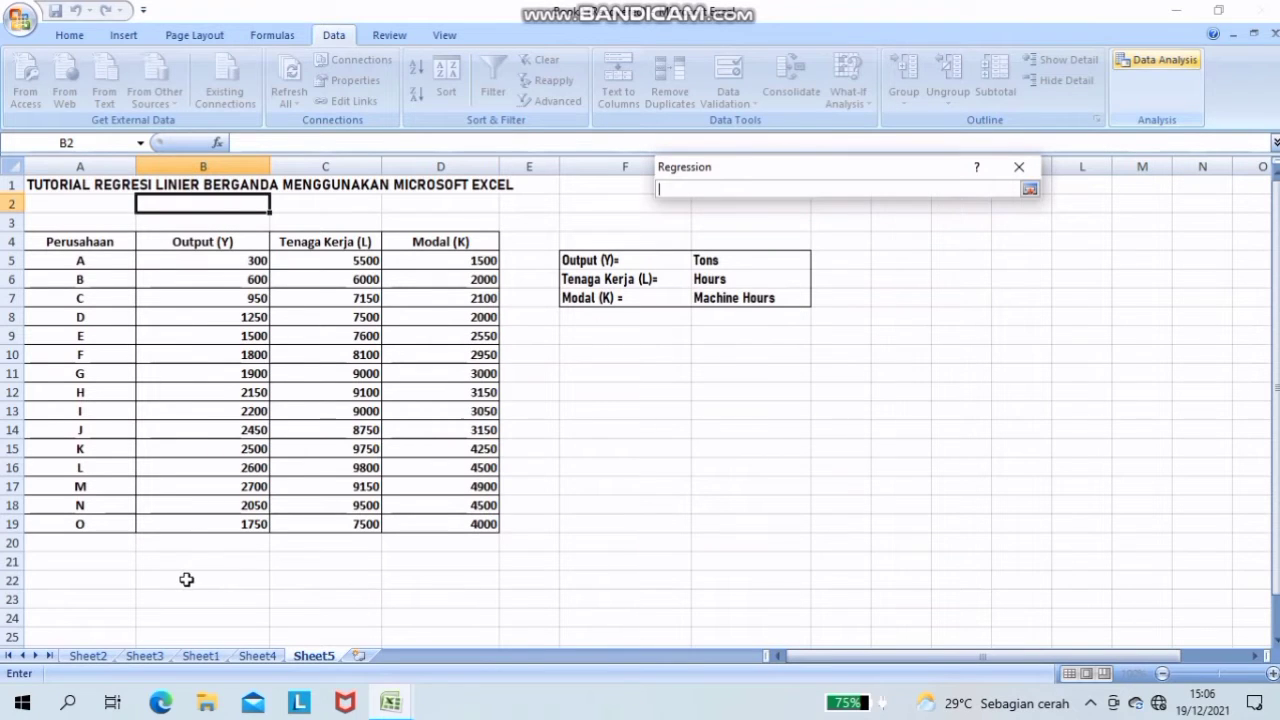
pyautogui.click(182, 579)
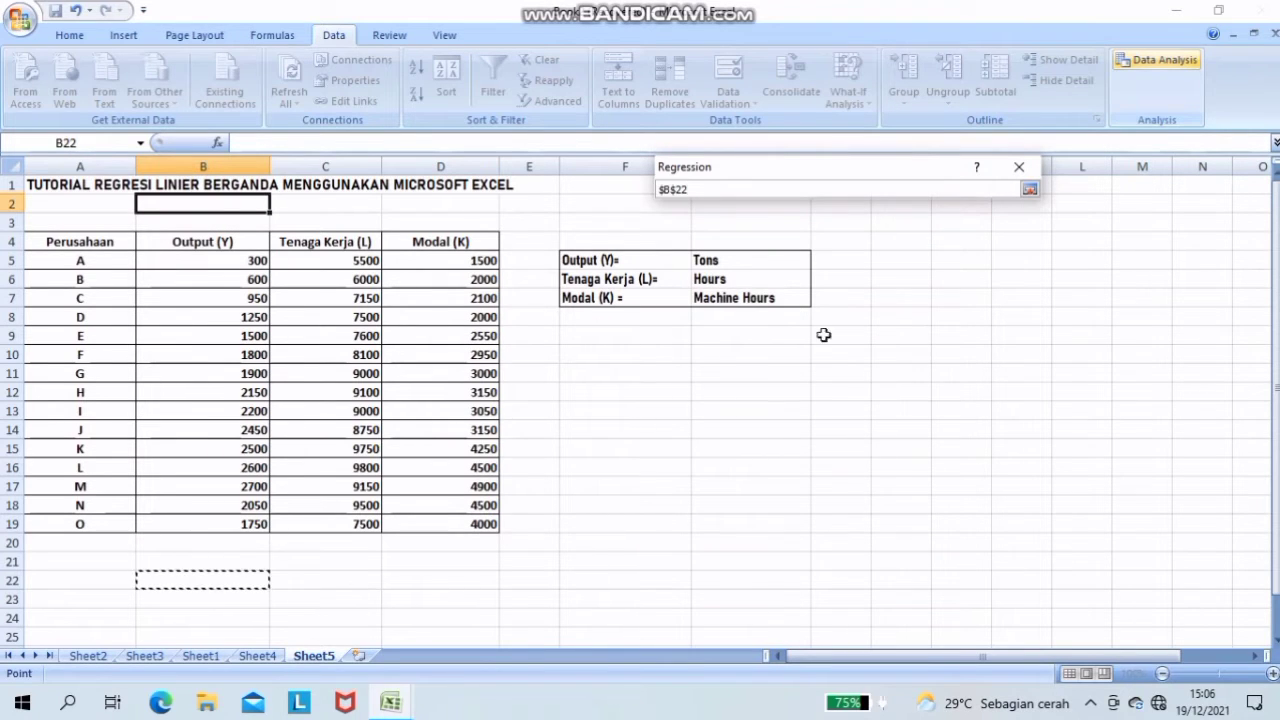
pyautogui.click(1029, 190)
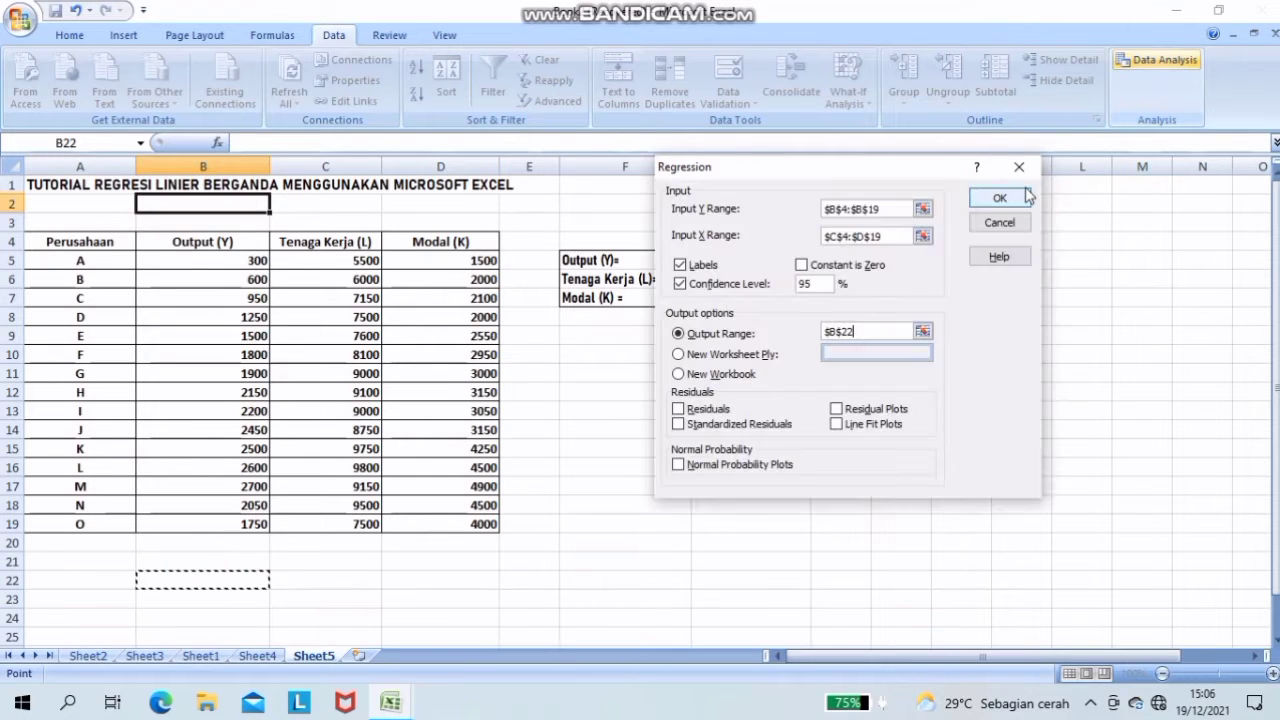
# - Include Residuals, Standardized Residuals, Residual Plots, Line Fit Plots and Normal Probability Plots, and run the regression
pyautogui.click(678, 410)
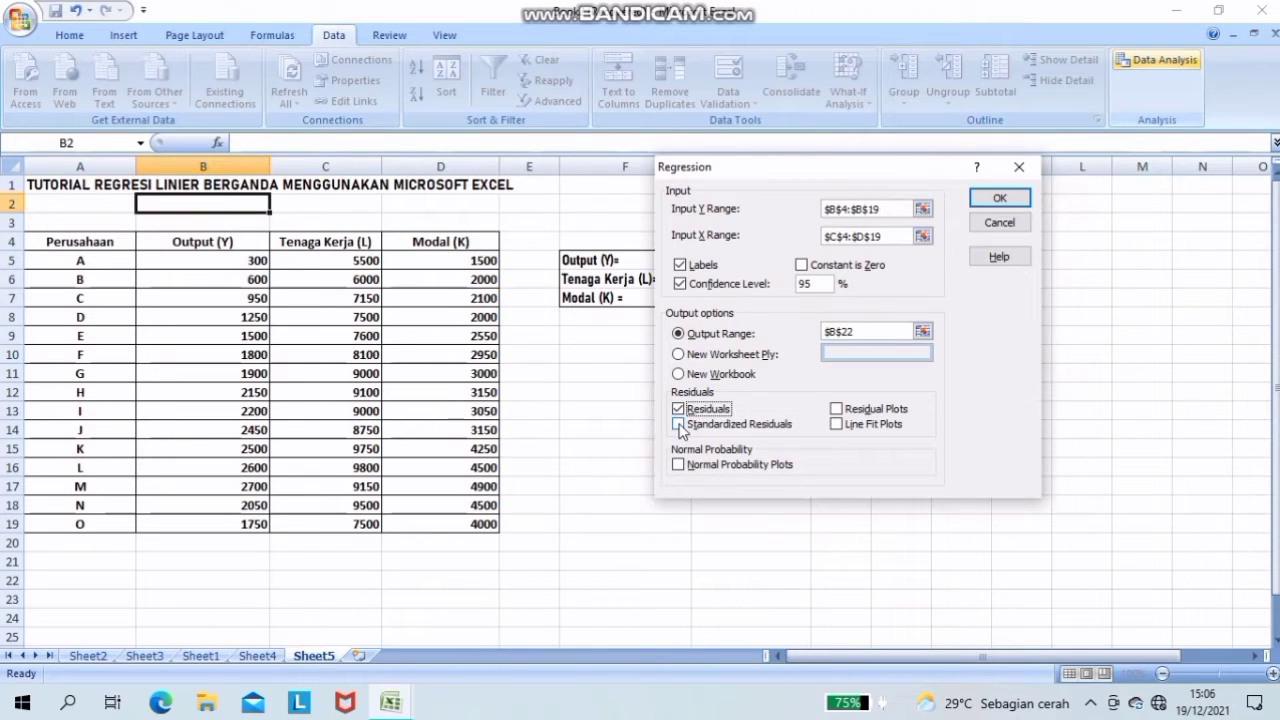
pyautogui.click(679, 426)
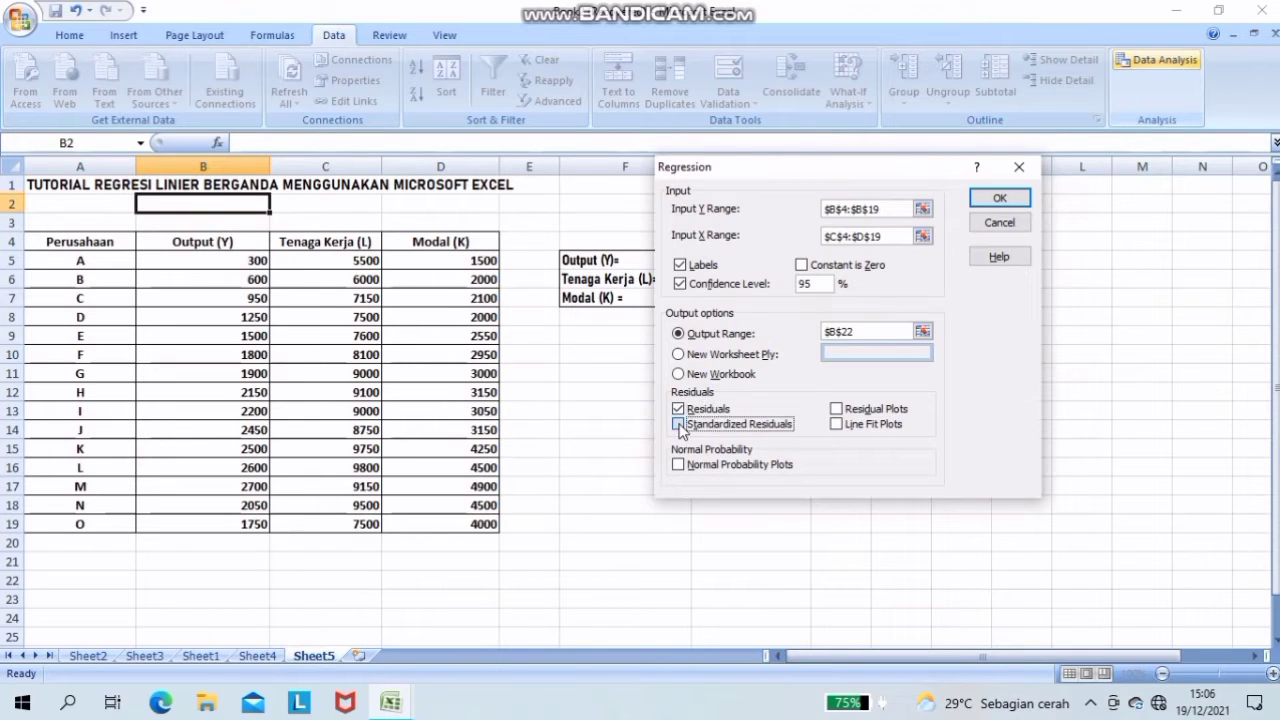
pyautogui.click(850, 412)
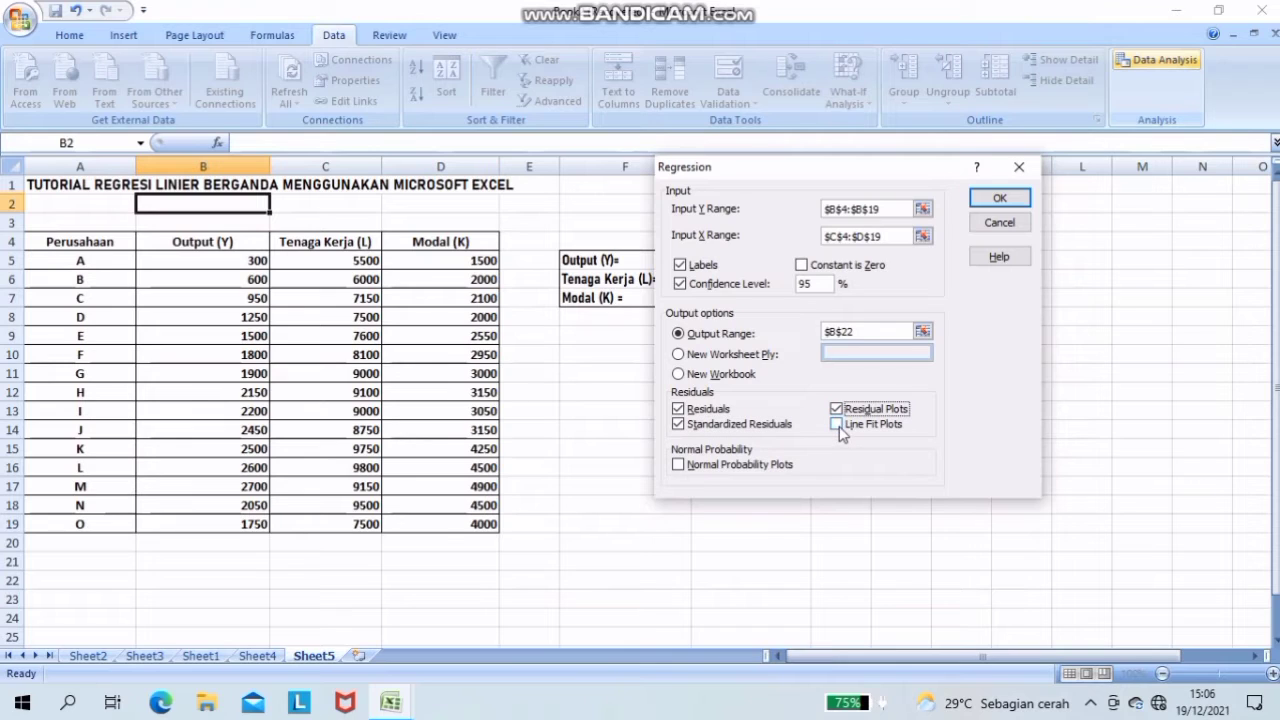
pyautogui.click(838, 425)
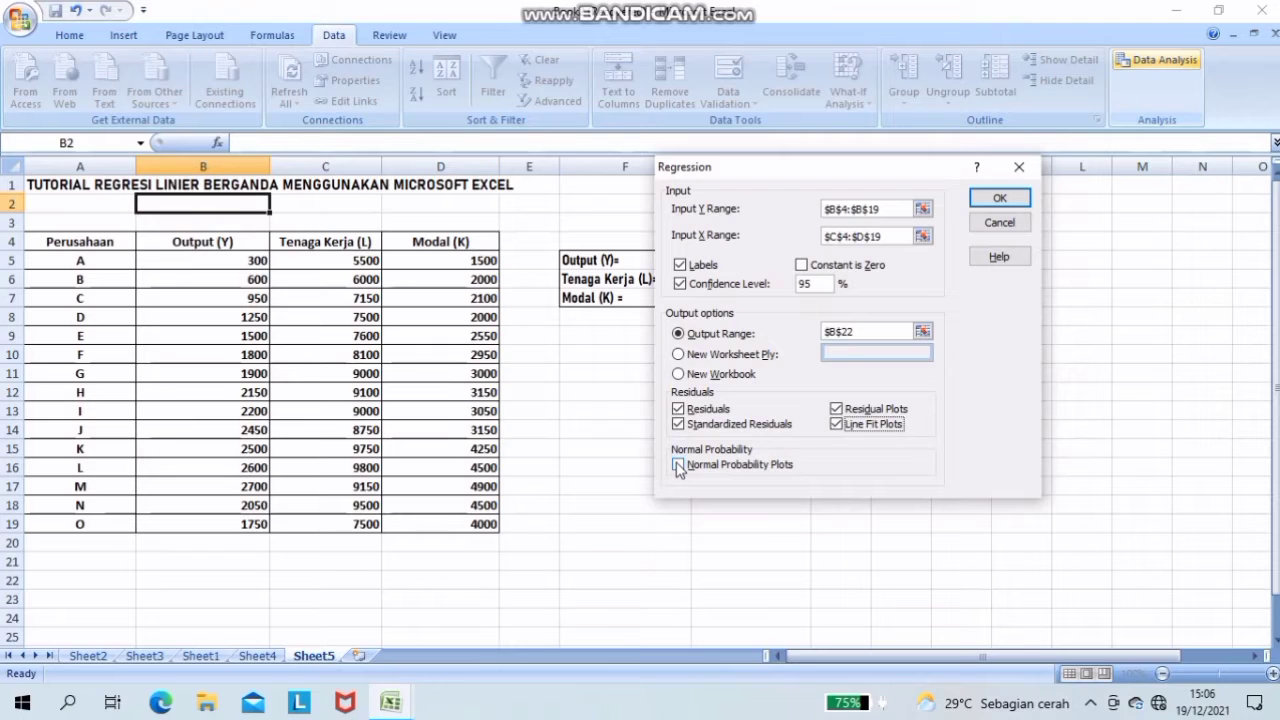
pyautogui.click(679, 466)
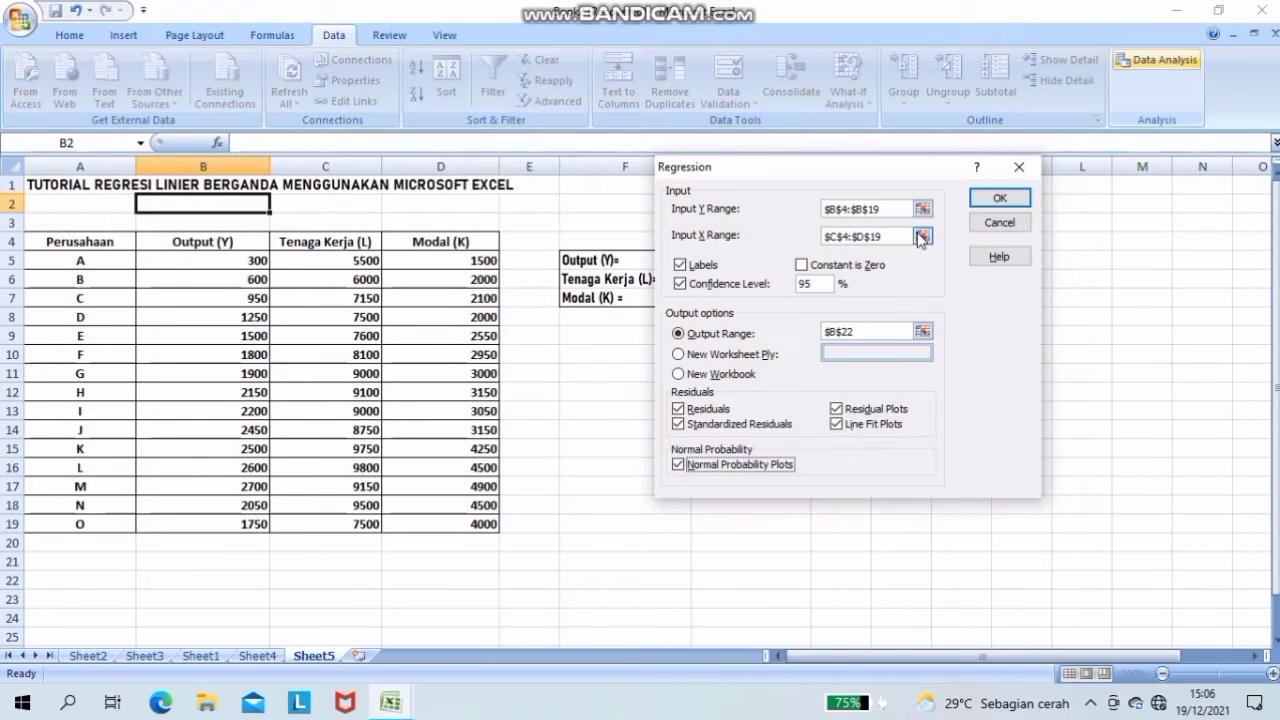
pyautogui.click(998, 199)
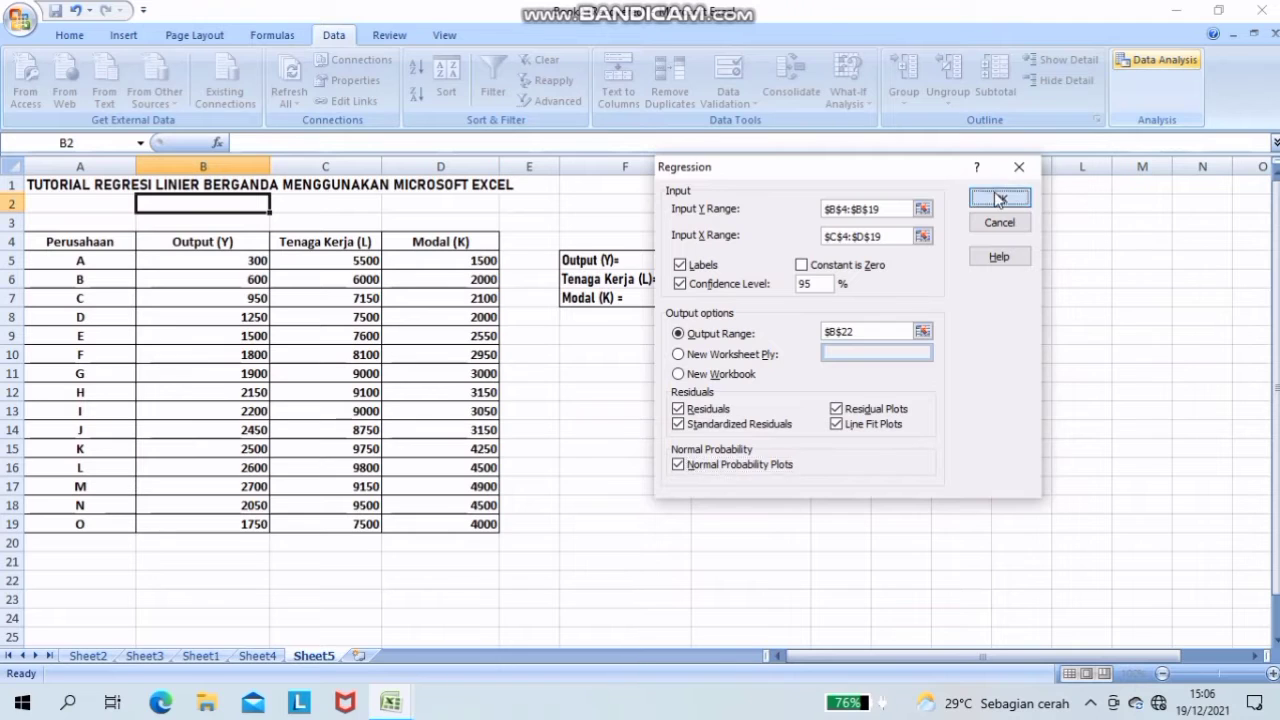
# - Enter "1. SIGN AND MAGNITUDE" in cell B65, below the regression's residual output
pyautogui.click(1275, 643)
pyautogui.click(1275, 643)
pyautogui.click(1275, 643)
pyautogui.click(1275, 643)
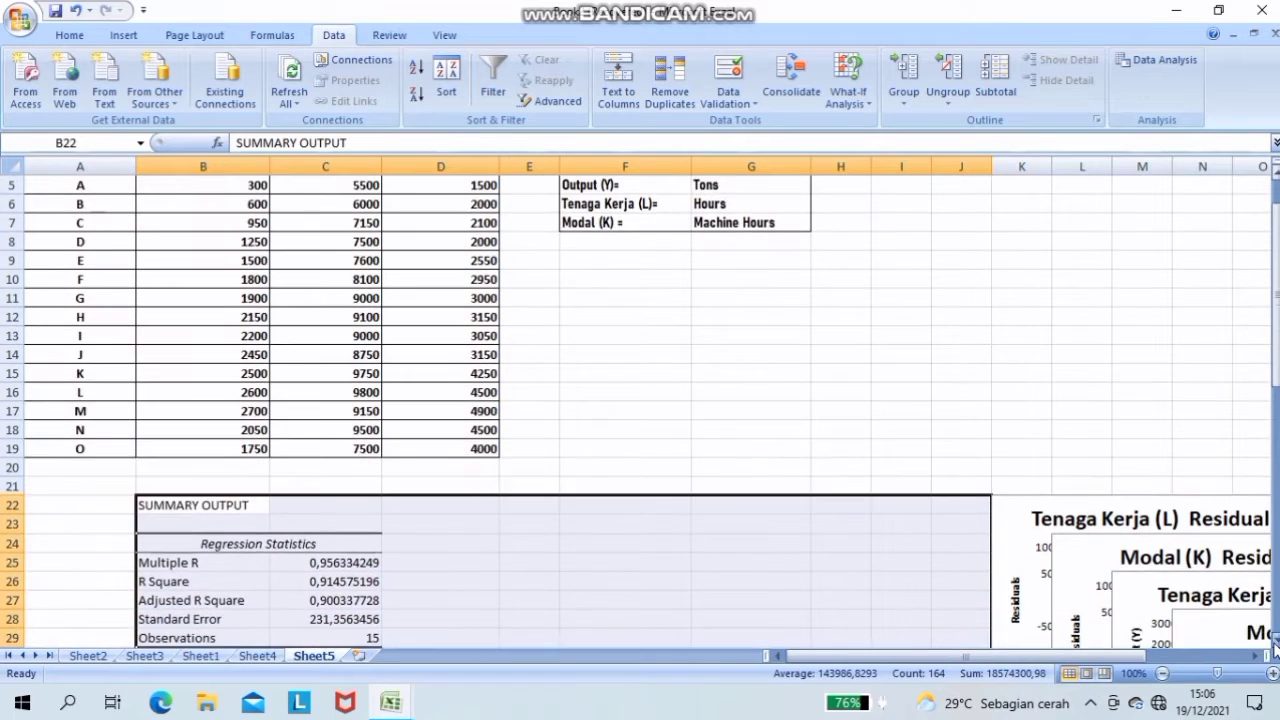
pyautogui.moveTo(1275, 643); pyautogui.dragTo(1275, 643)
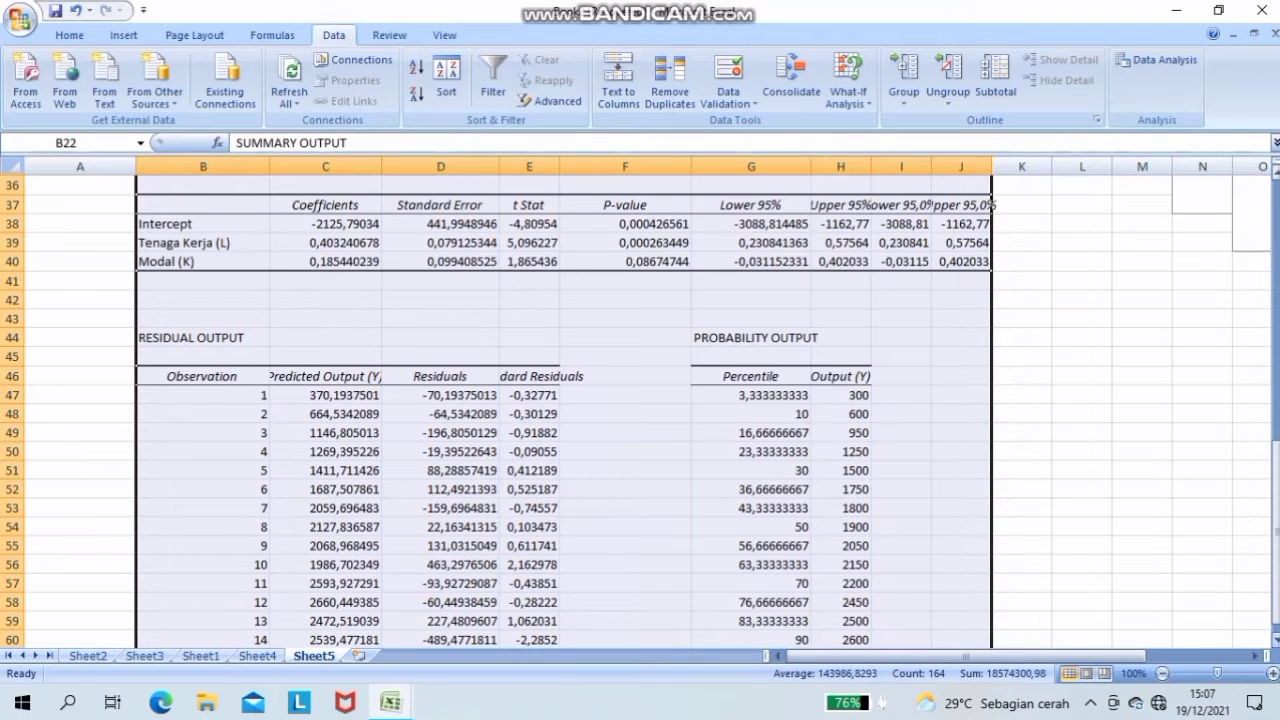
pyautogui.scroll(-5, 650, 563)
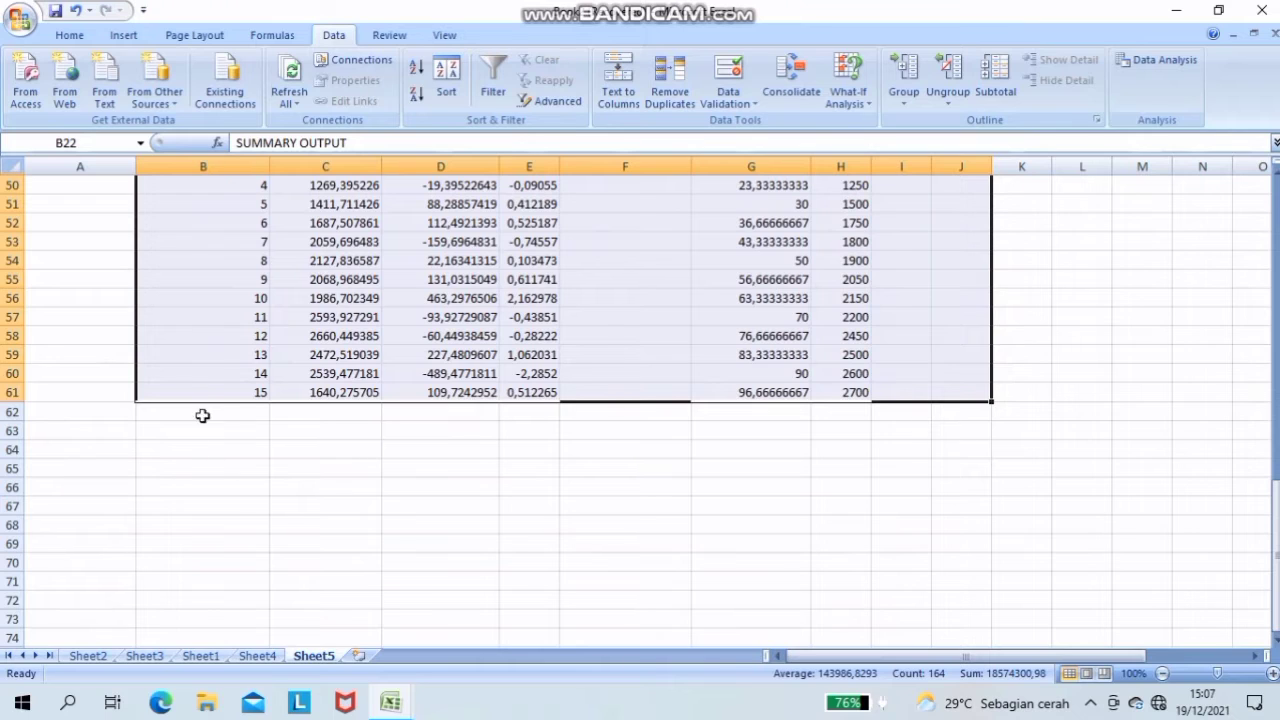
pyautogui.click(190, 465)
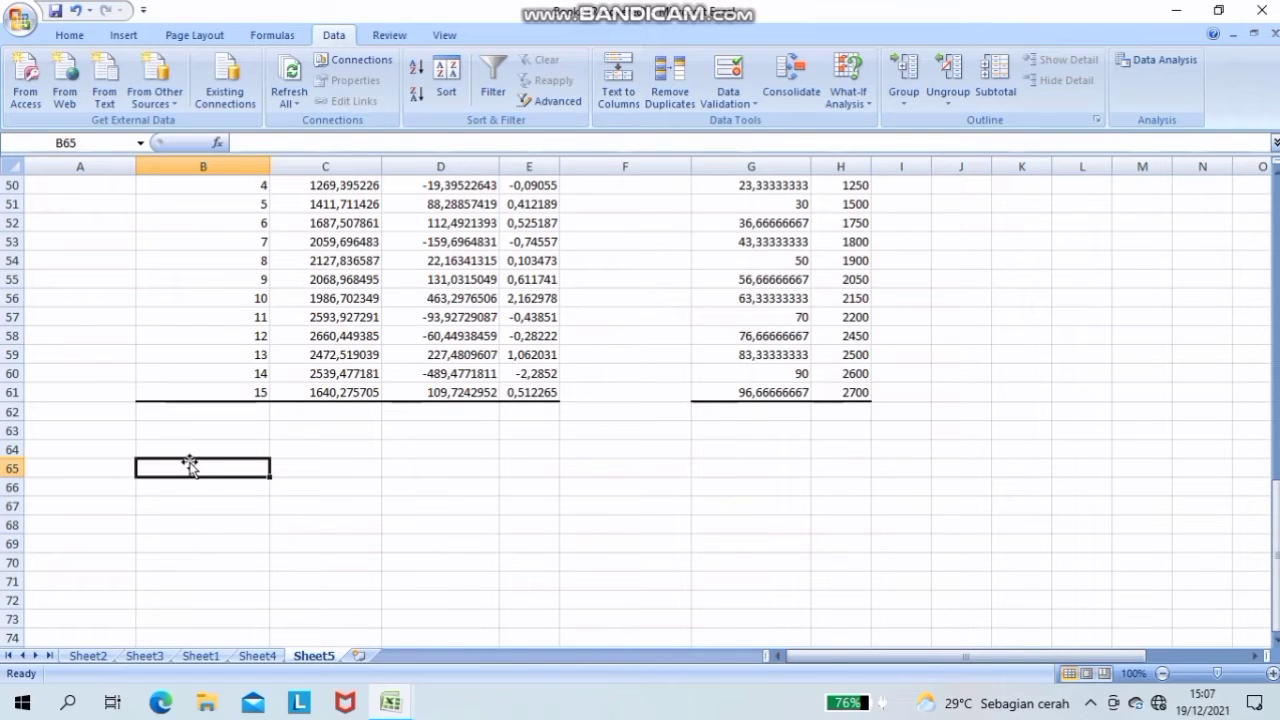
pyautogui.write('1. SIGN')
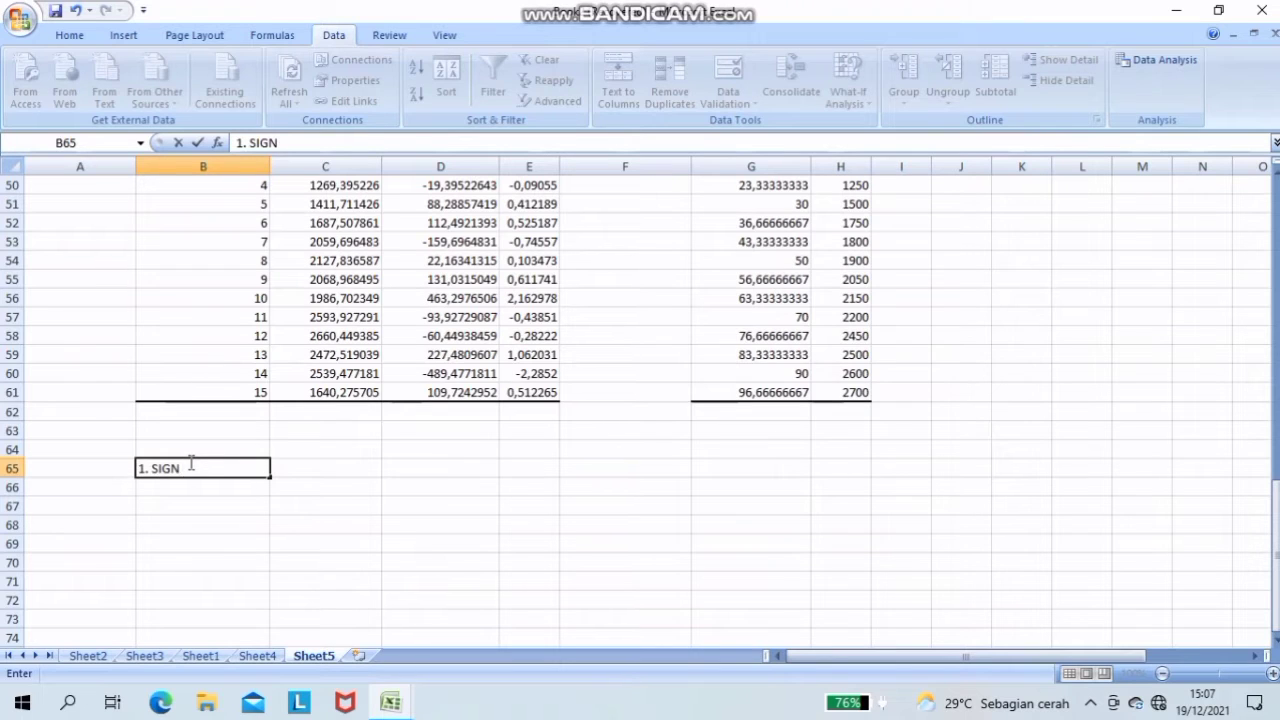
pyautogui.write('AND MAGNITUDE')
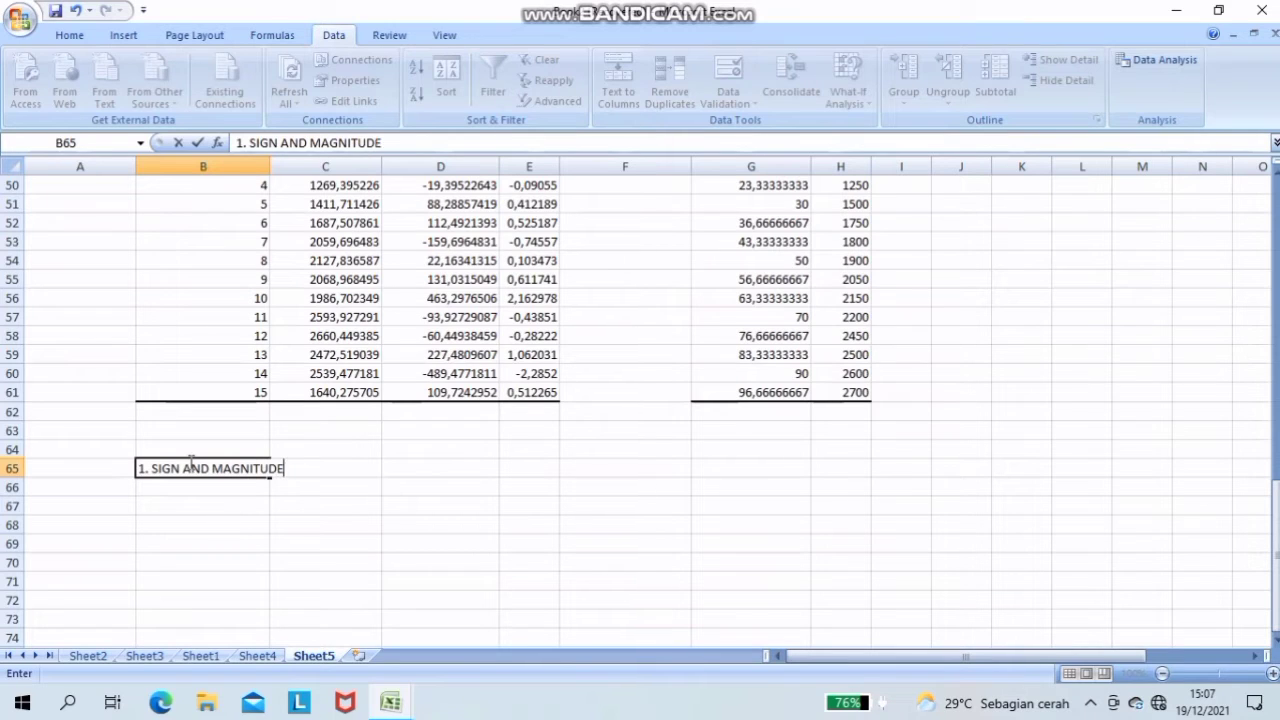
pyautogui.click(151, 491)
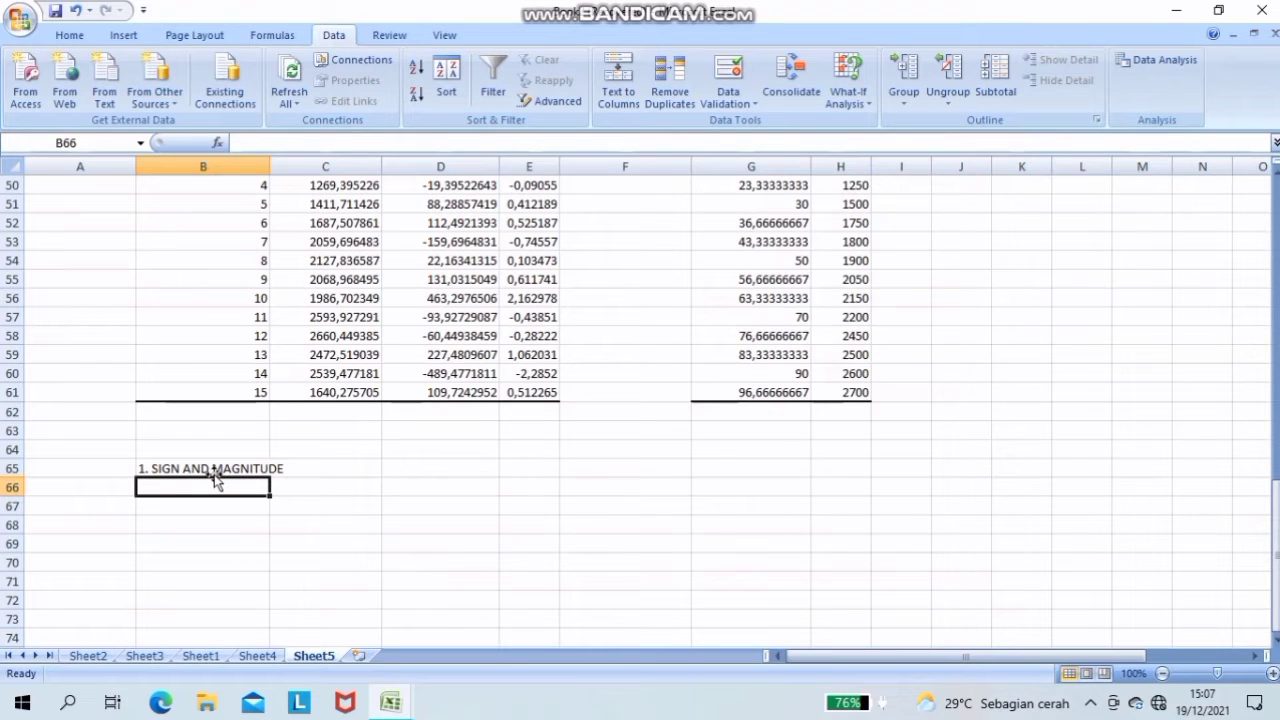
# - Enter "2. UJI T" as the second list item in cell B66
pyautogui.write('2')
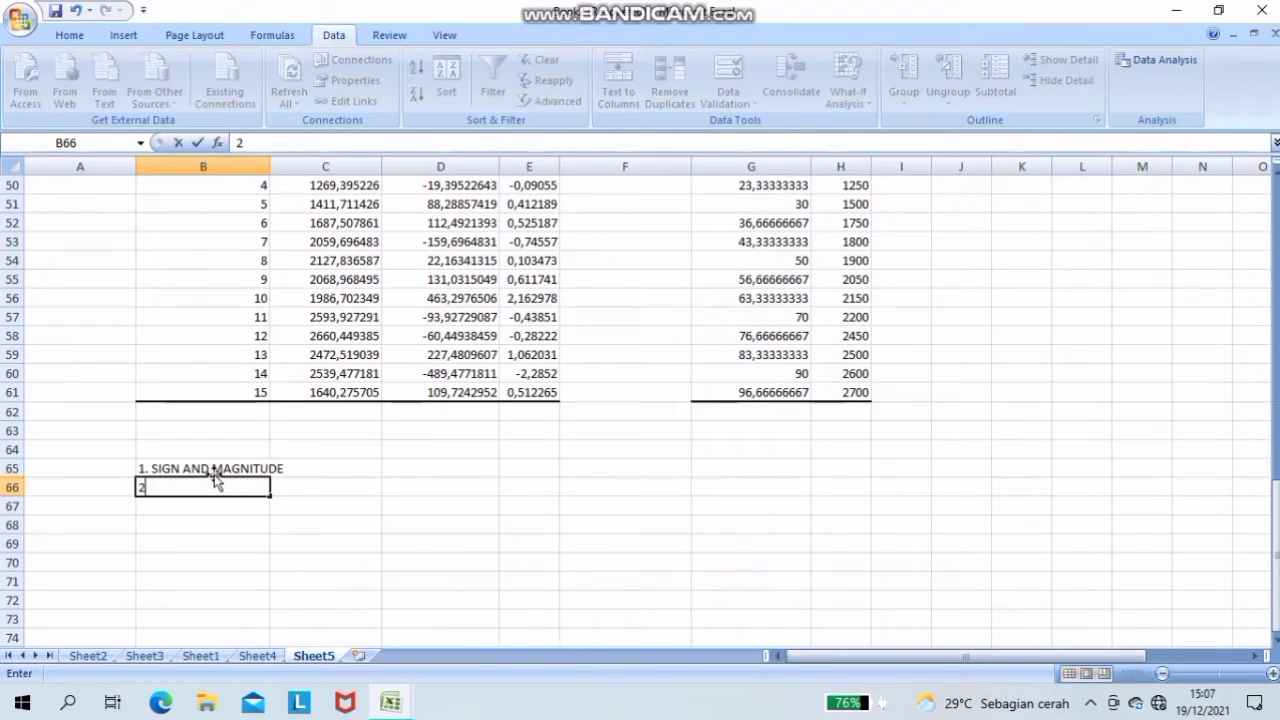
pyautogui.write('. YIU')
pyautogui.press('BackSpace')
pyautogui.press('BackSpace')
pyautogui.write('J')
pyautogui.press('BackSpace')
pyautogui.press('BackSpace')
pyautogui.press('BackSpace')
pyautogui.write('UJI T')
pyautogui.press('Return')
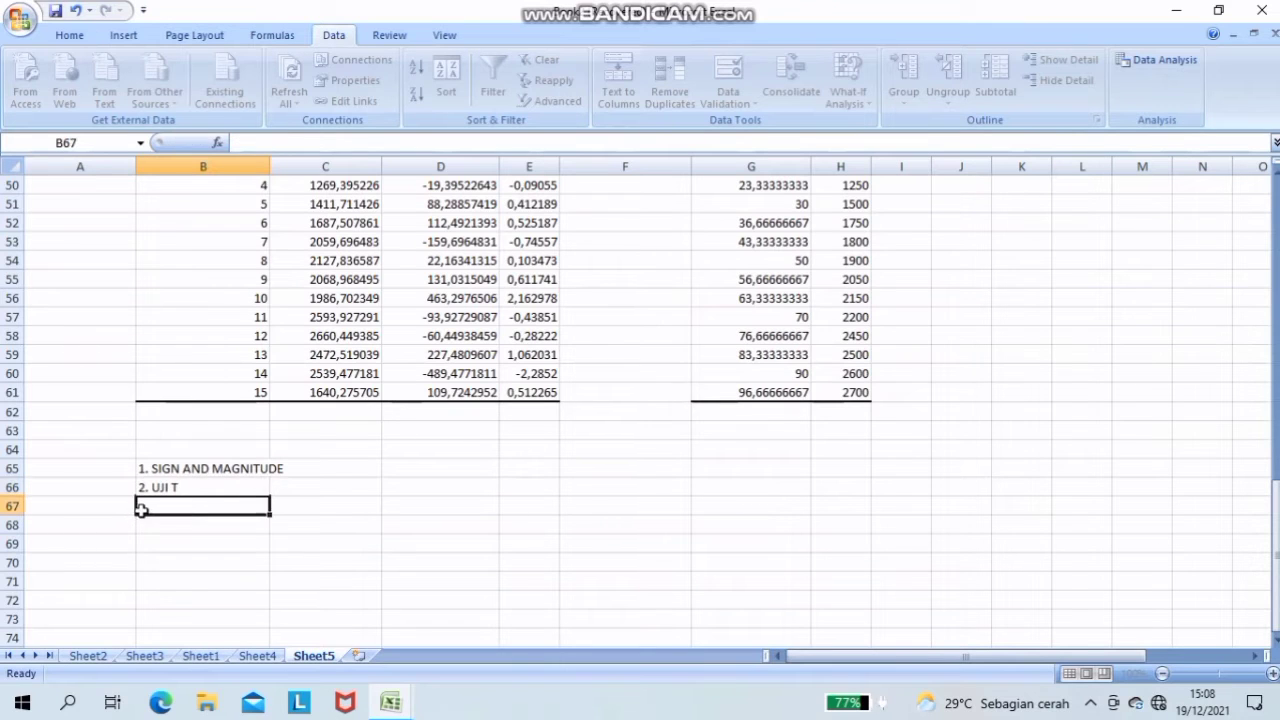
# - Enter "3. UJI F" as the third list item in cell B67
pyautogui.write('UJI')
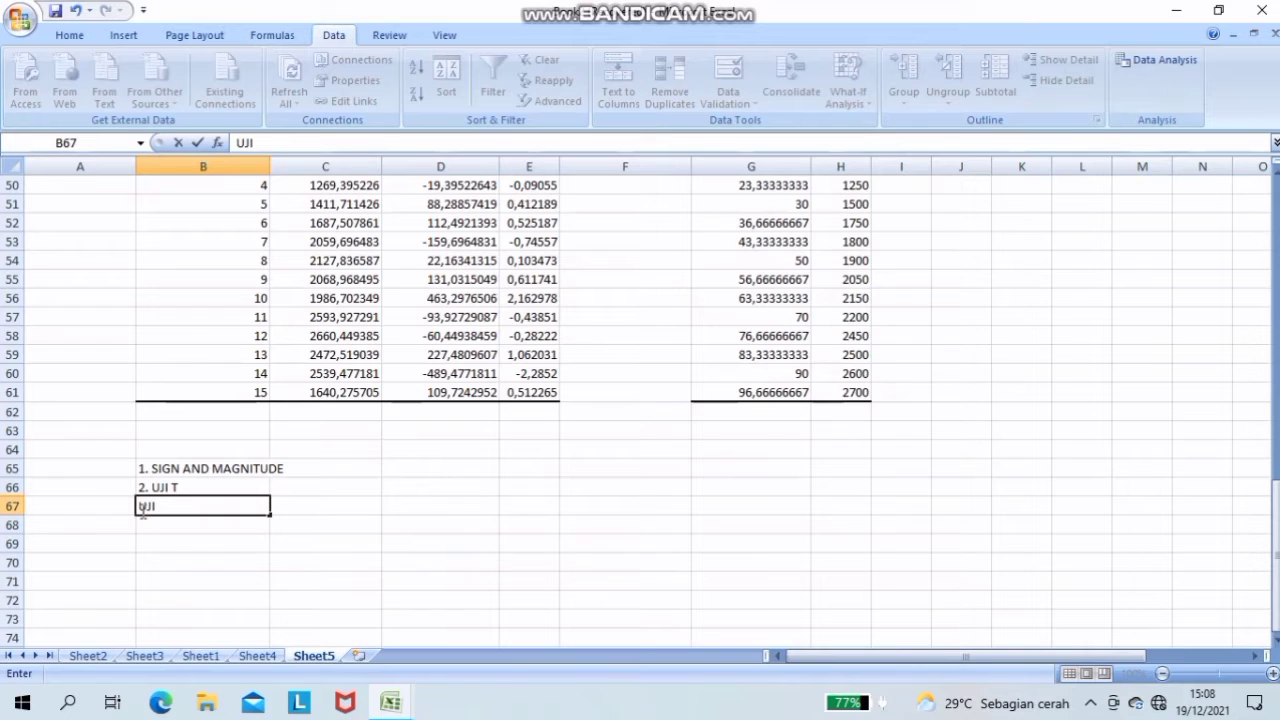
pyautogui.press('BackSpace')
pyautogui.press('BackSpace')
pyautogui.press('BackSpace')
pyautogui.write('3. UJI F')
pyautogui.click(145, 525)
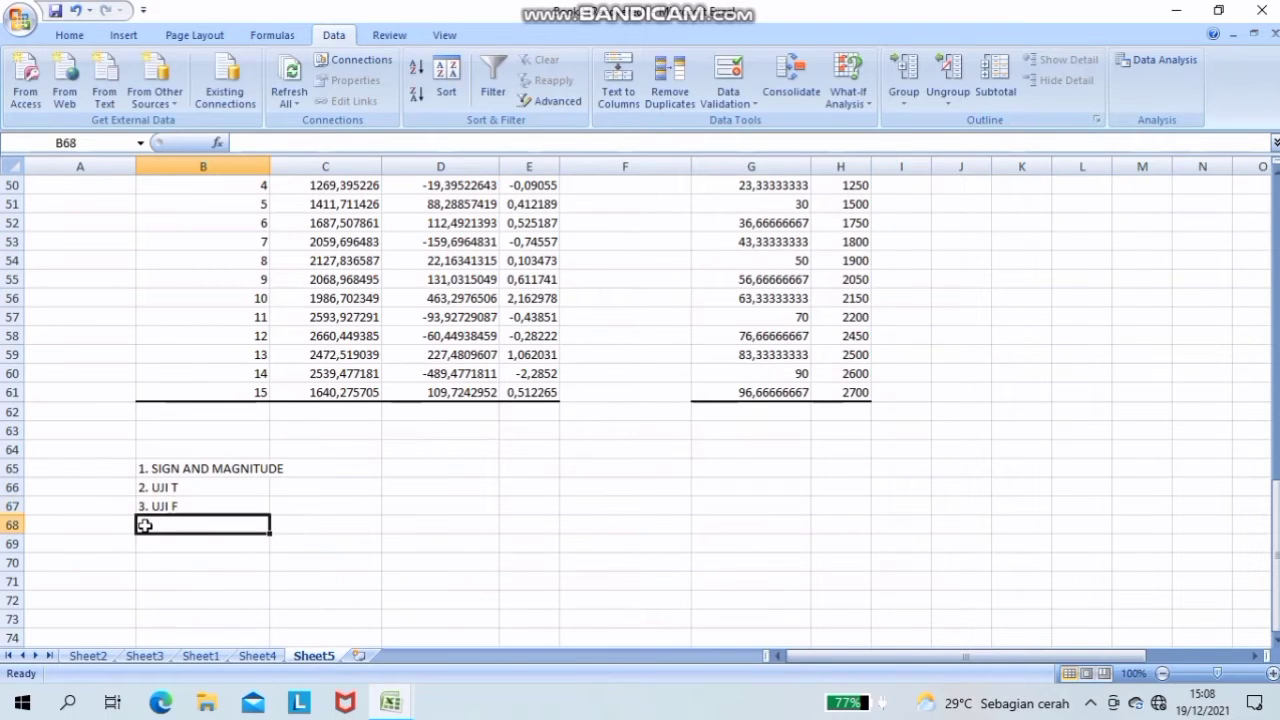
# - Enter "4. KOEFISIEN DETERMINASI" as the fourth list item in cell B68
pyautogui.write('4. KOEF')
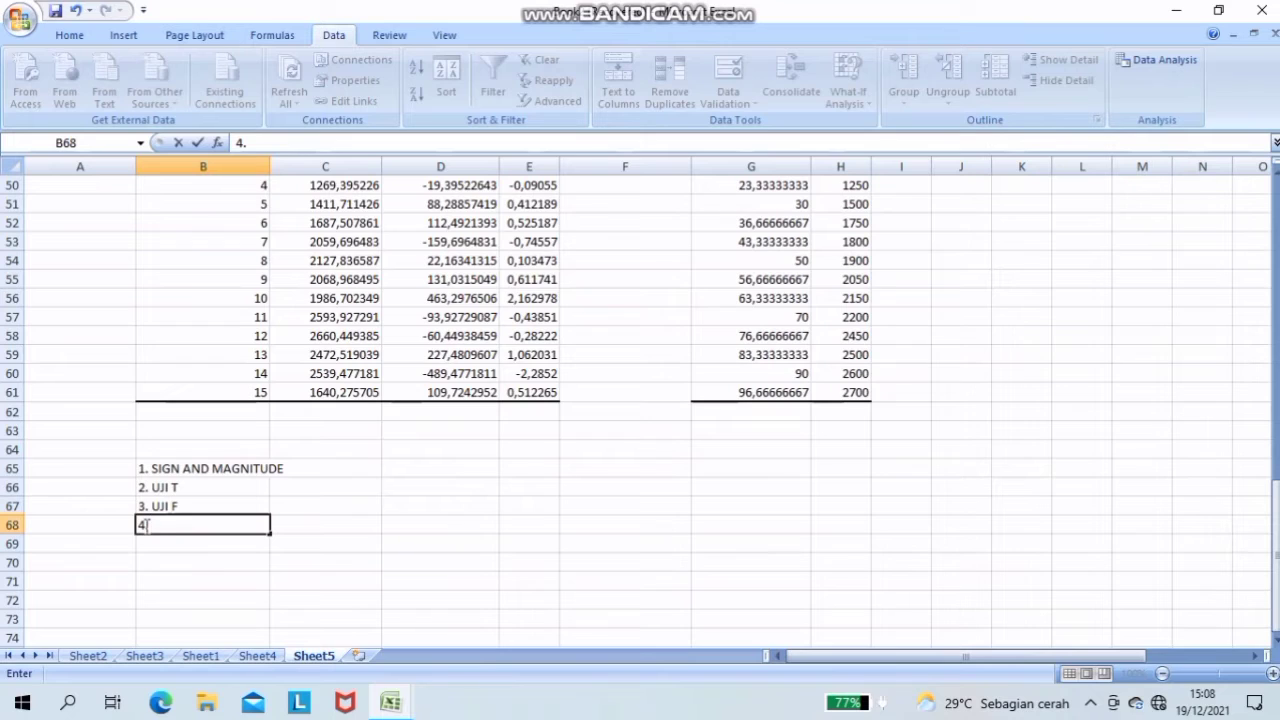
pyautogui.write('ISU')
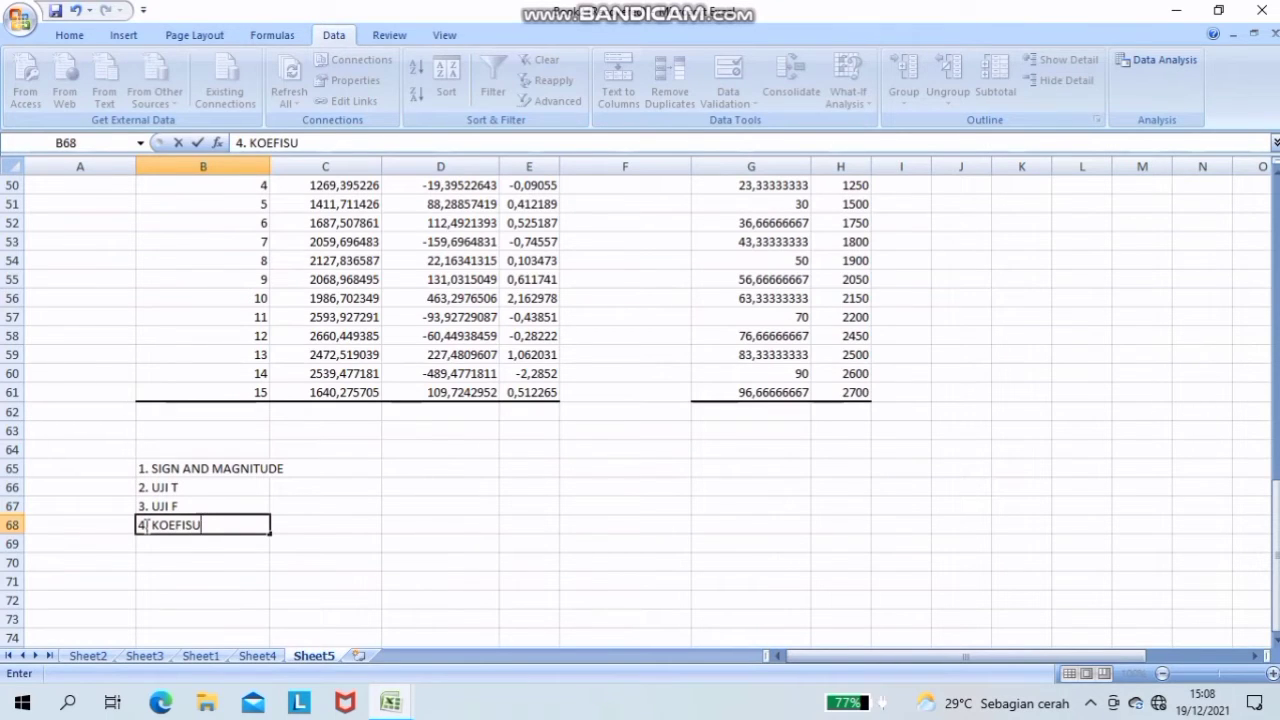
pyautogui.press('BackSpace')
pyautogui.write('IEN DETER')
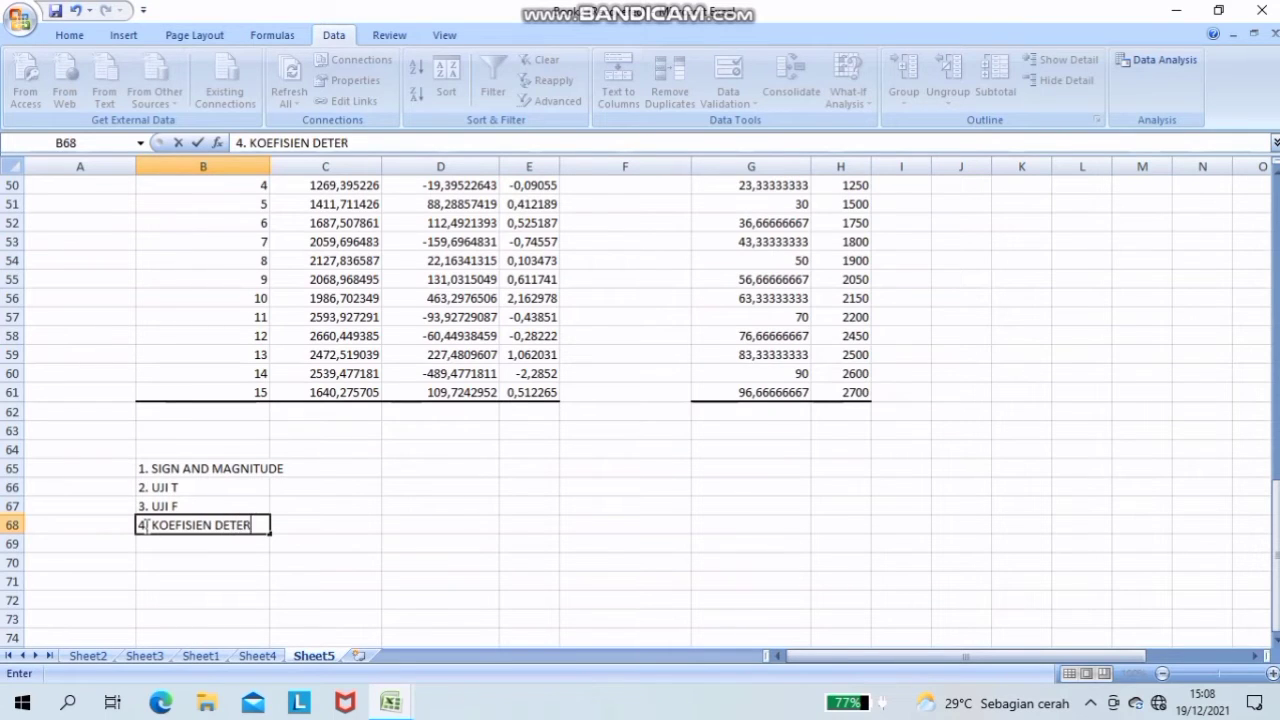
pyautogui.write('MINASI')
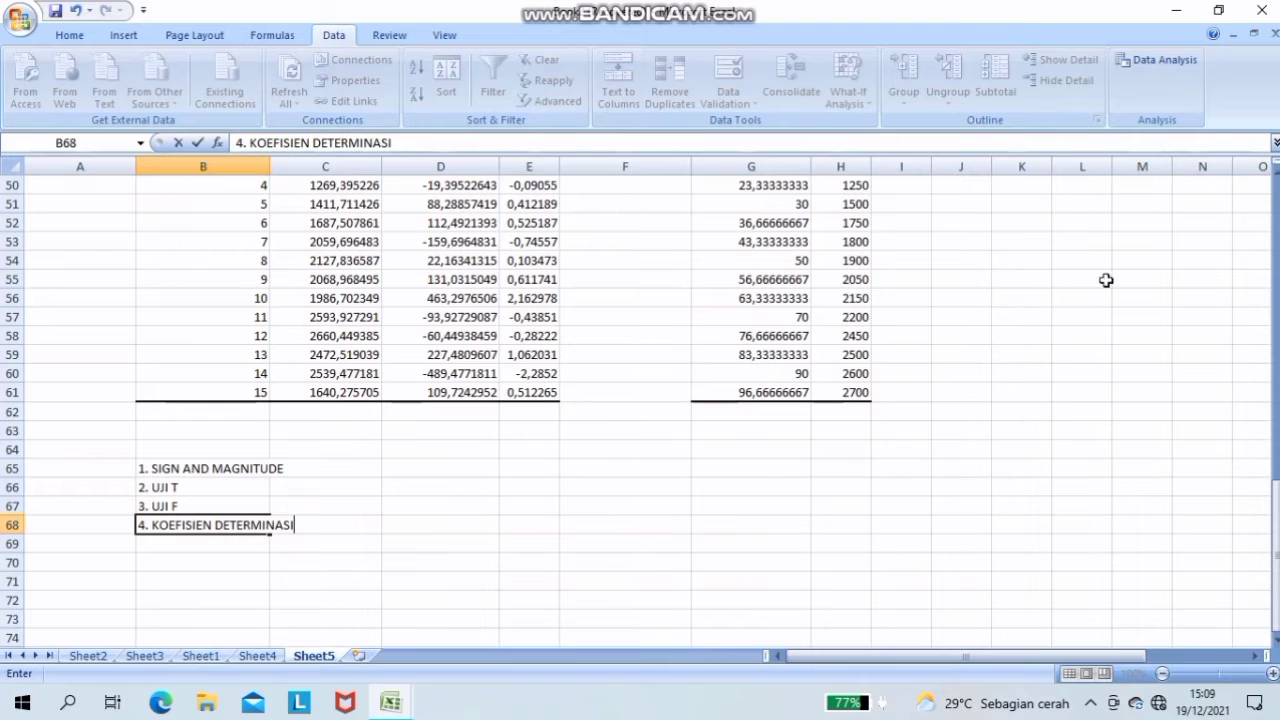
# - Examine the ANOVA and coefficient tables for the signs and magnitudes of the Tenaga Kerja (L) and Modal (K) coefficients
pyautogui.scroll(7, 1276, 178)
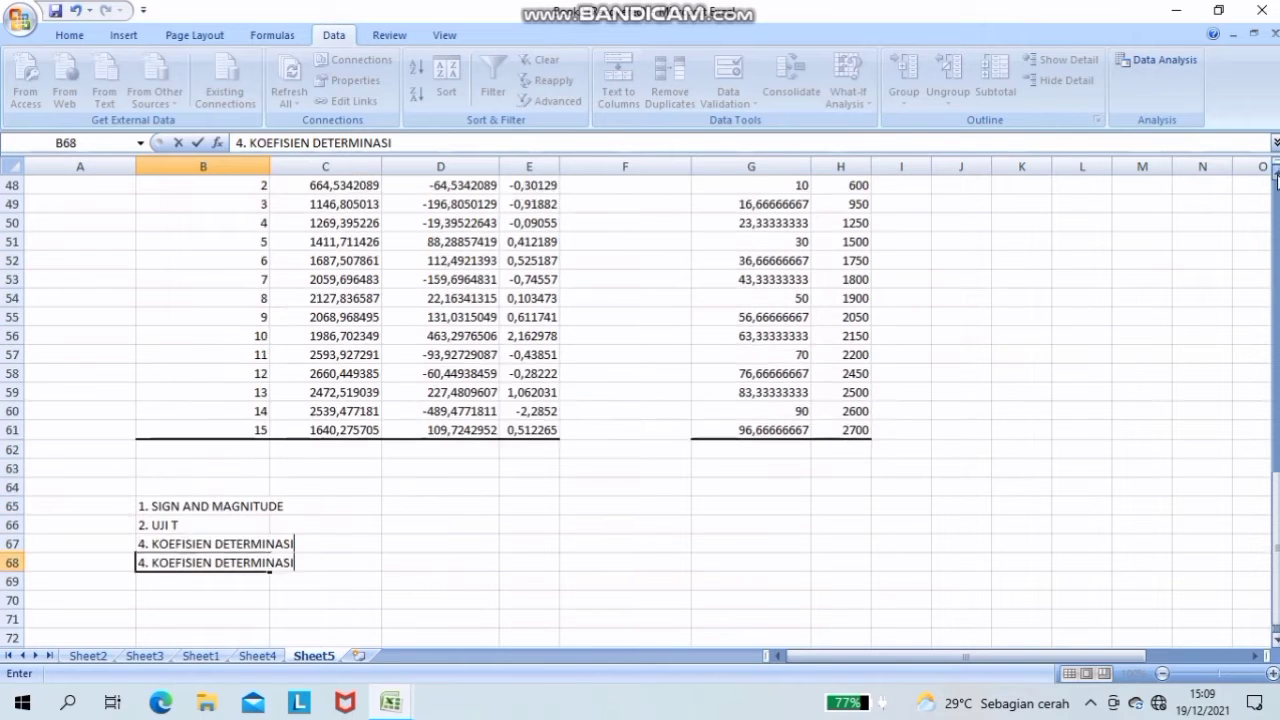
pyautogui.scroll(5, 1276, 178)
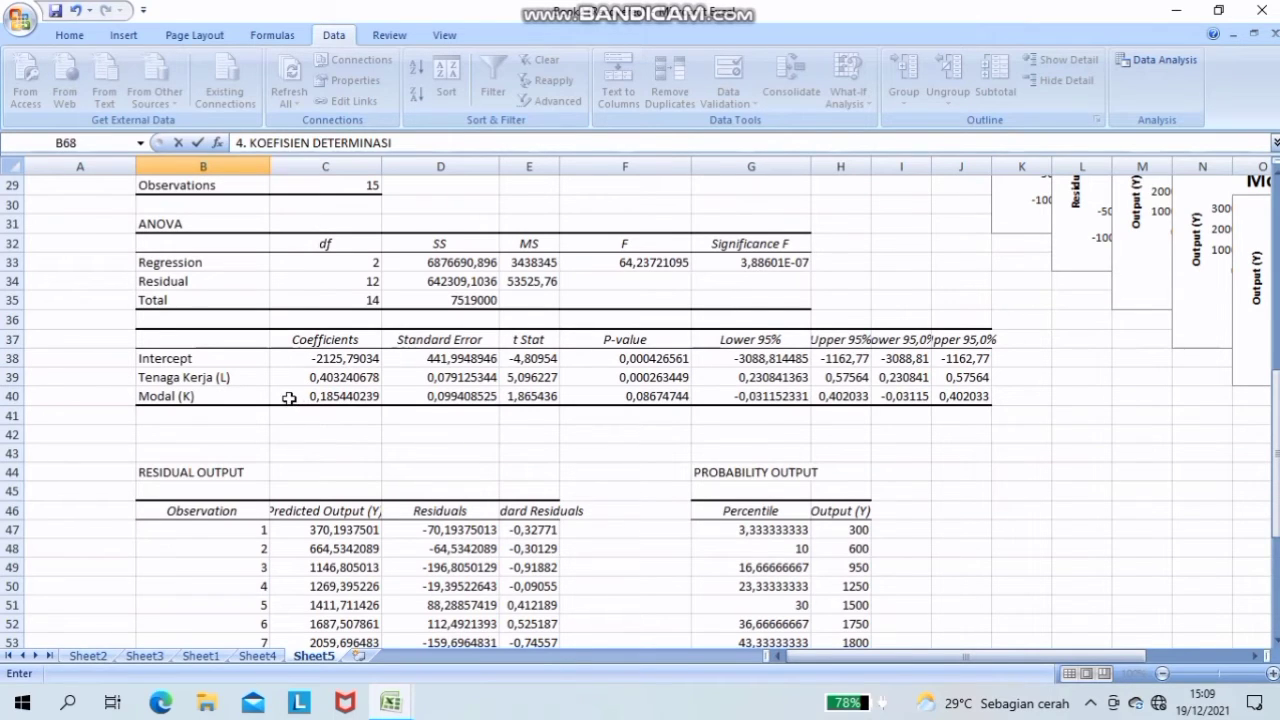
pyautogui.click(1276, 166)
pyautogui.click(1276, 143)
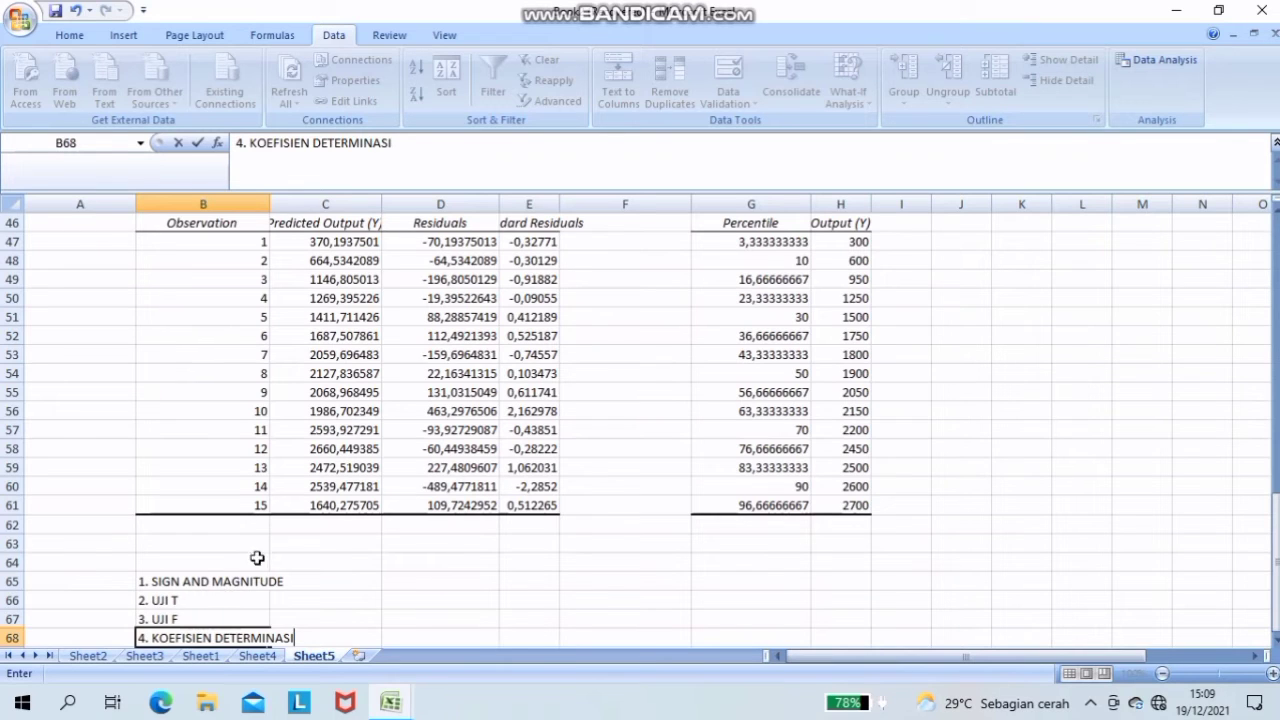
pyautogui.scroll(1, 440, 432)
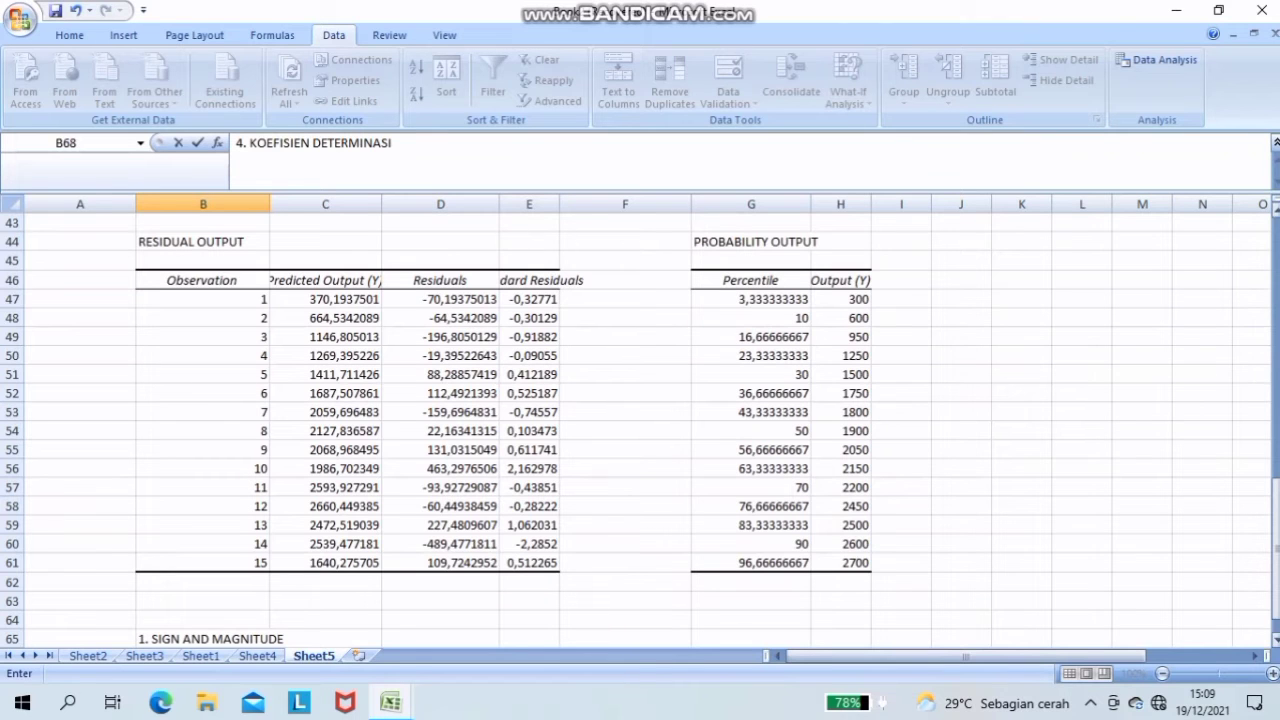
pyautogui.scroll(3, 640, 430)
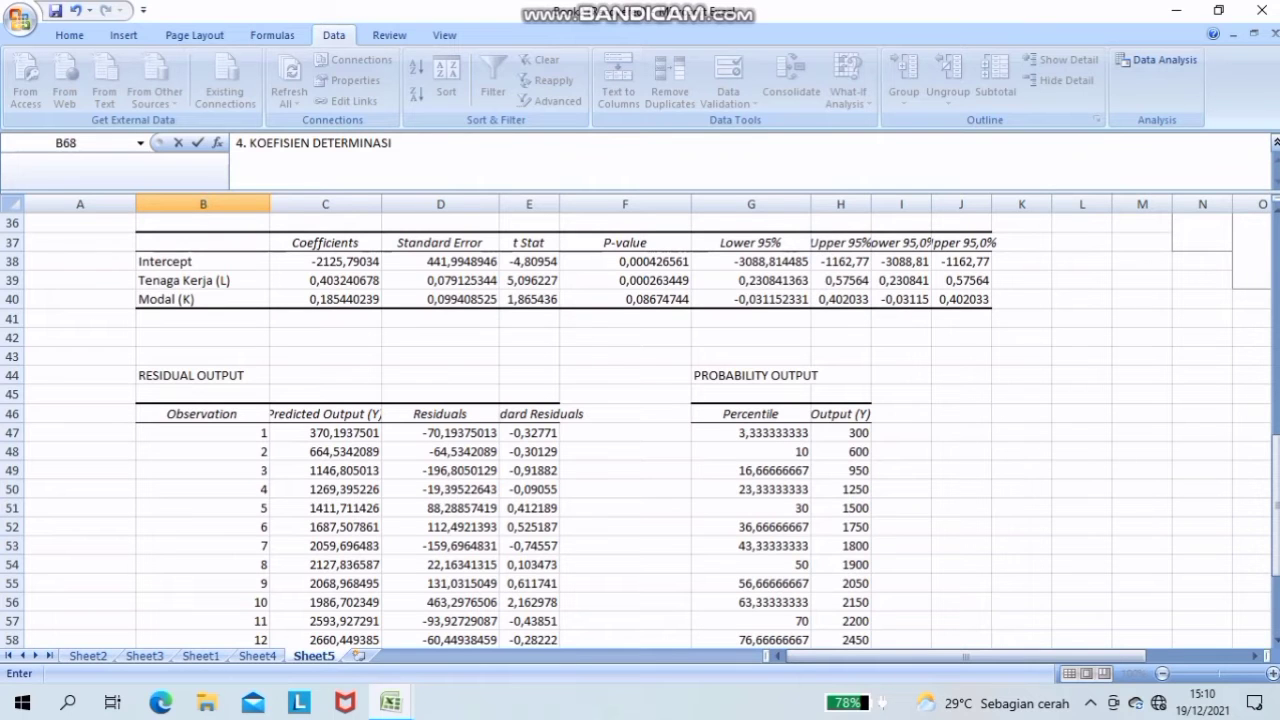
pyautogui.scroll(-4, 640, 430)
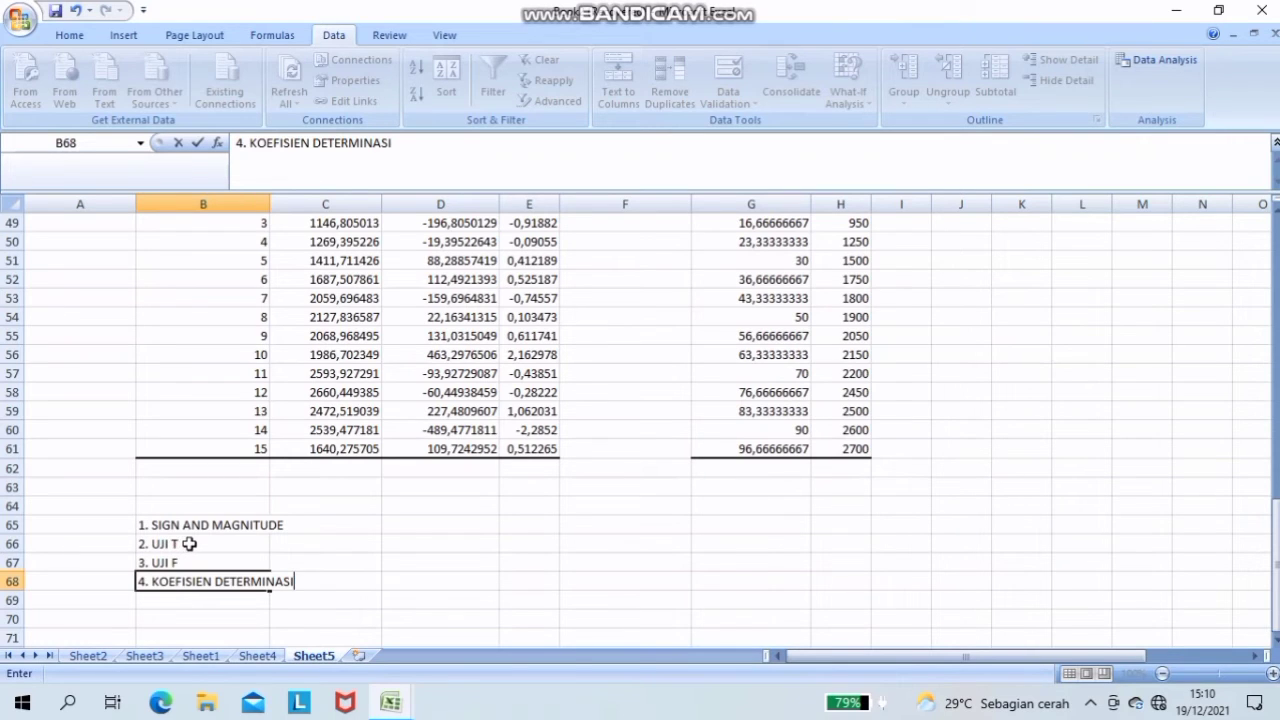
# - Highlight the t Stat values of Tenaga Kerja (L) and Modal (K), cells E39:E40, with a yellow fill
pyautogui.click(180, 544)
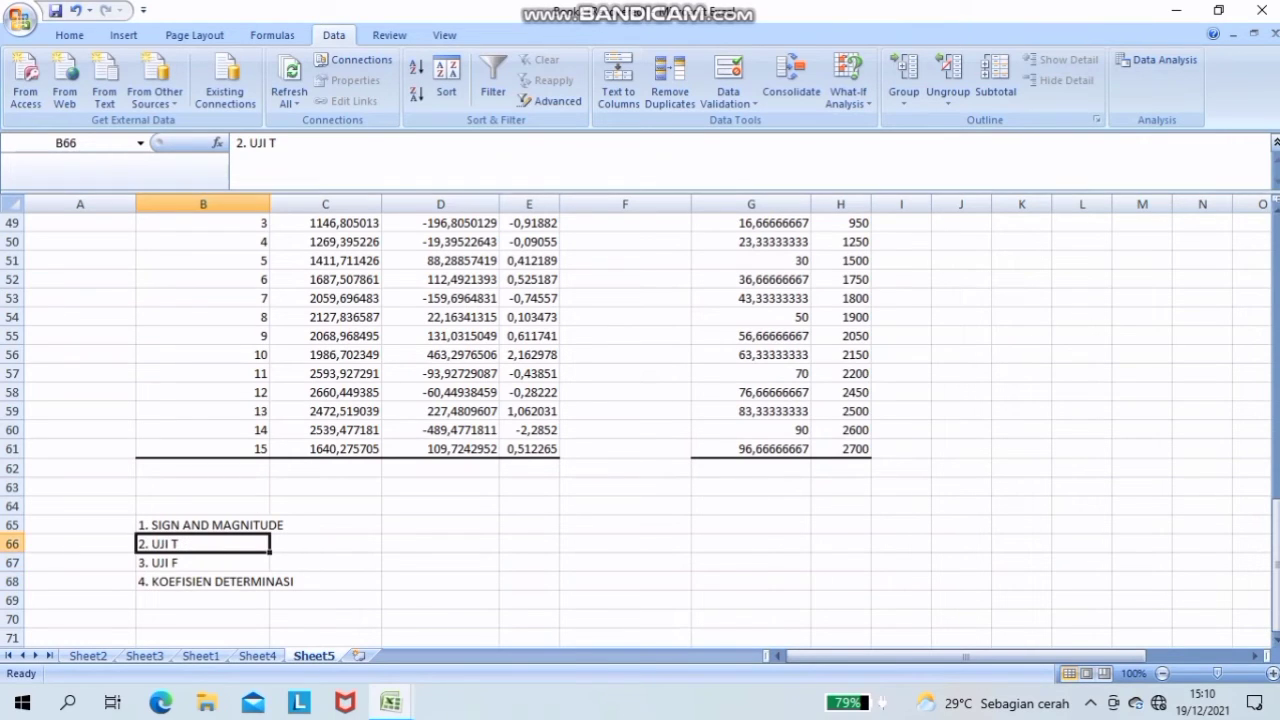
pyautogui.scroll(1, 645, 405)
pyautogui.scroll(4, 645, 405)
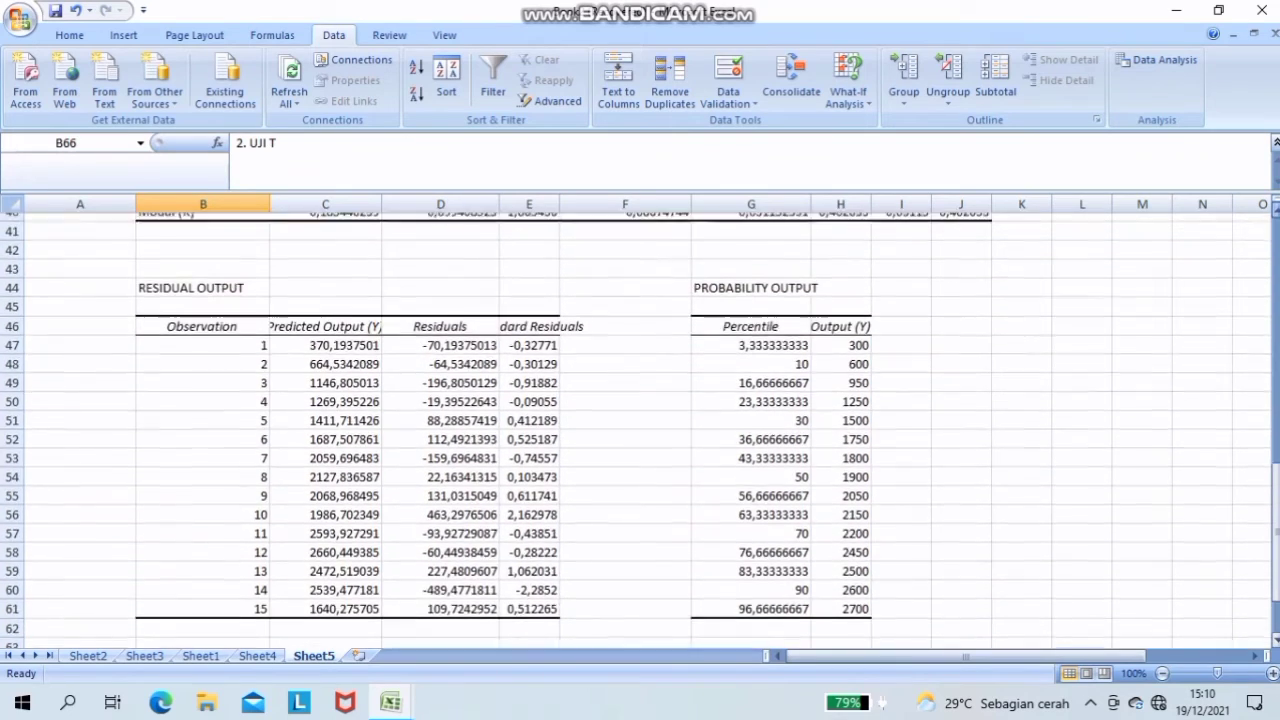
pyautogui.scroll(1, 1100, 356)
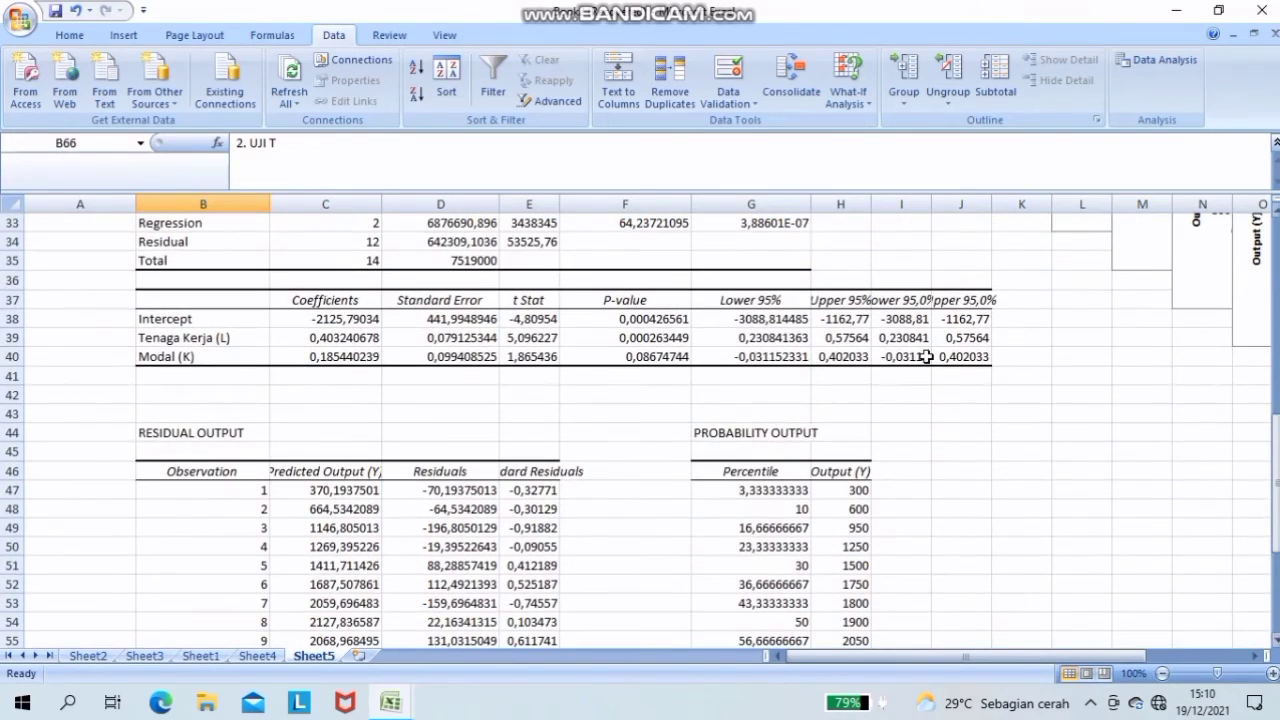
pyautogui.click(518, 341)
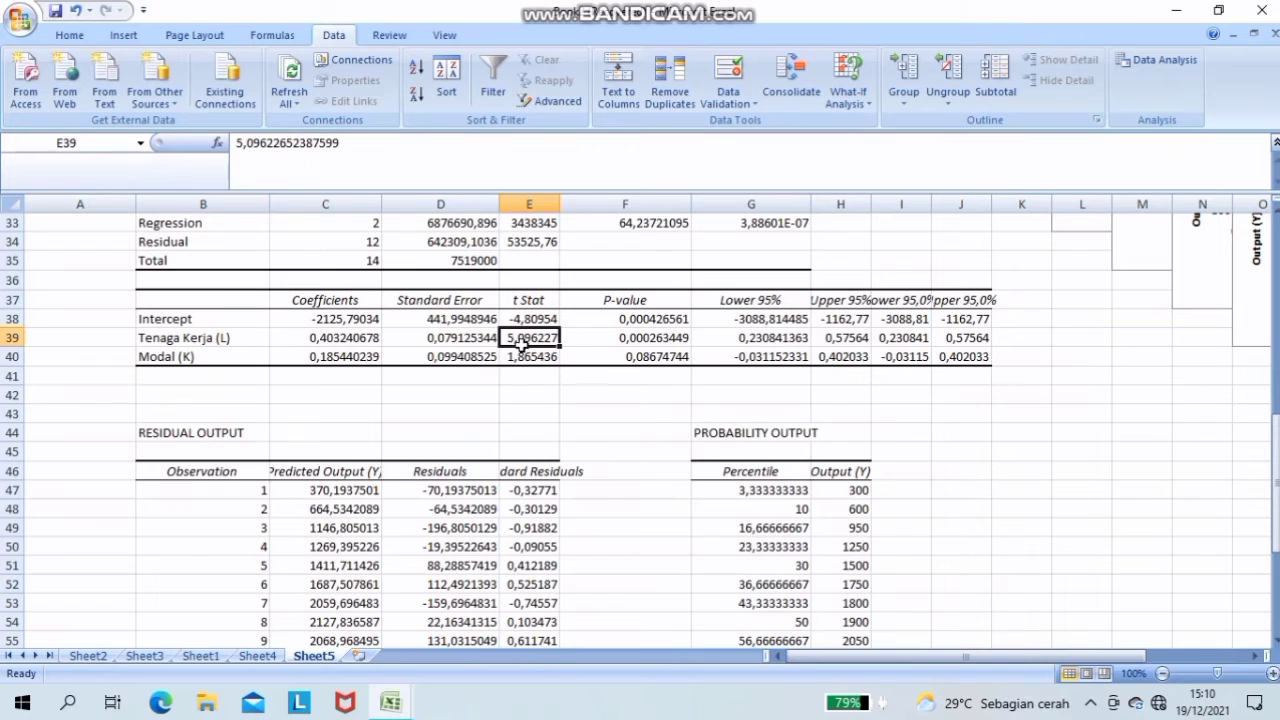
pyautogui.moveTo(520, 342); pyautogui.dragTo(524, 352)
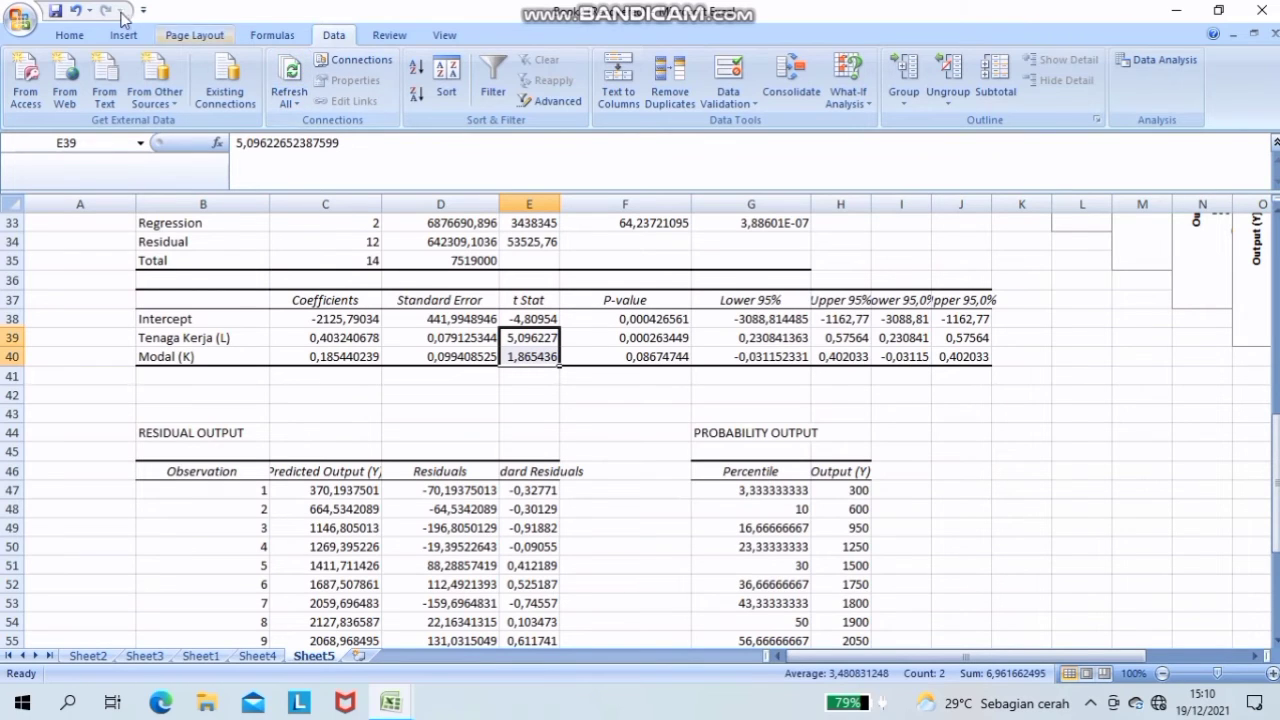
pyautogui.click(78, 36)
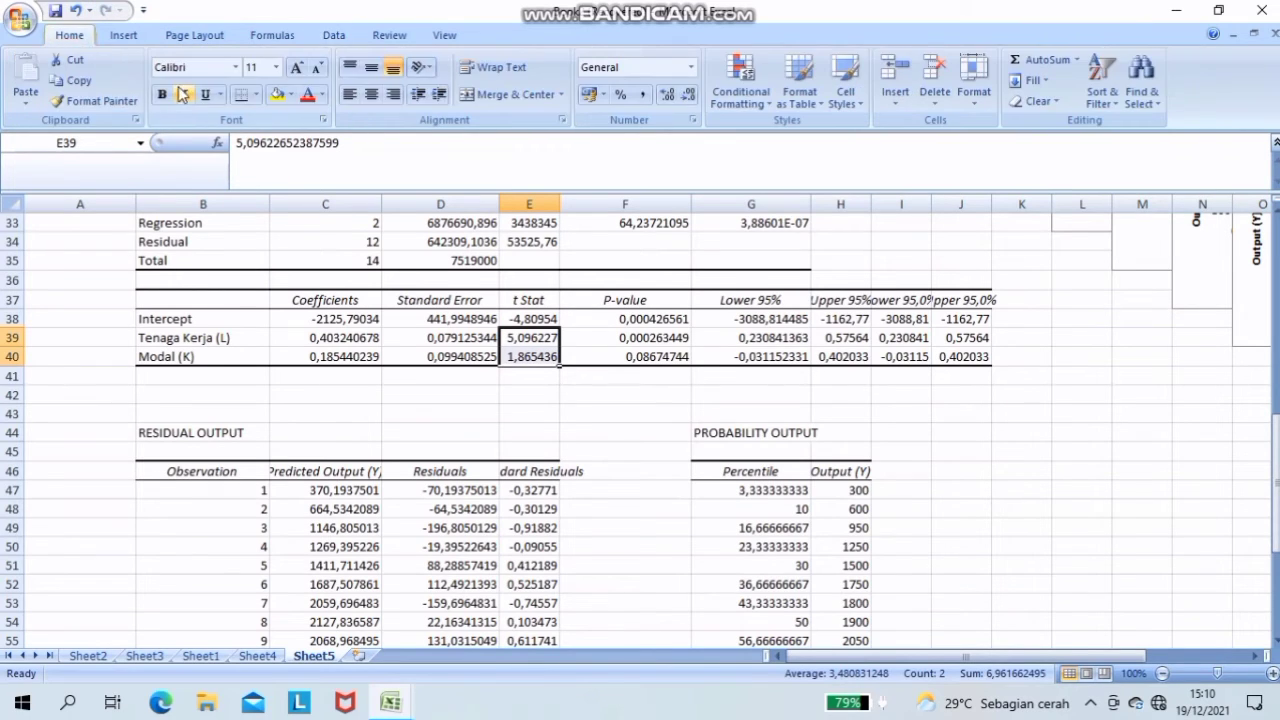
pyautogui.click(277, 94)
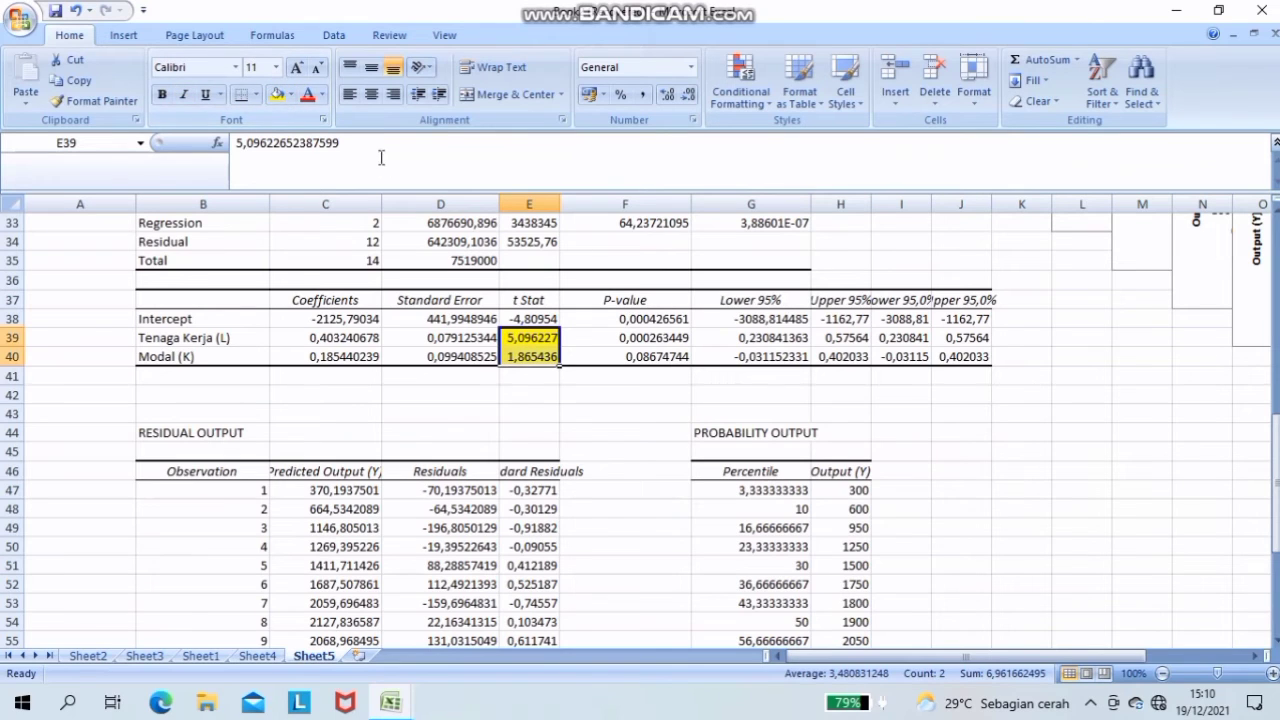
# - Colour the P-values of Tenaga Kerja (L) and Modal (K), cells F39:F40, in red font
pyautogui.moveTo(656, 354)
pyautogui.mouseDown()
pyautogui.moveTo(652, 338)
pyautogui.moveTo(655, 352)
pyautogui.mouseUp()
pyautogui.click(652, 338)
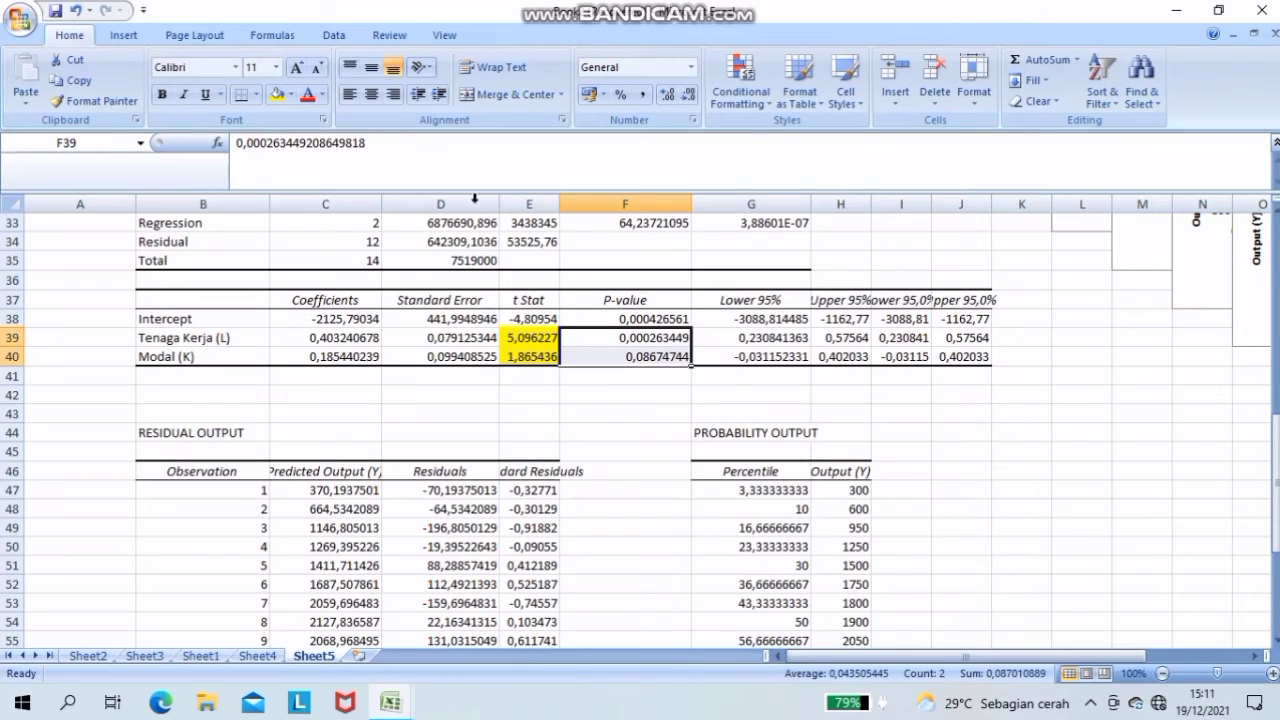
pyautogui.click(307, 95)
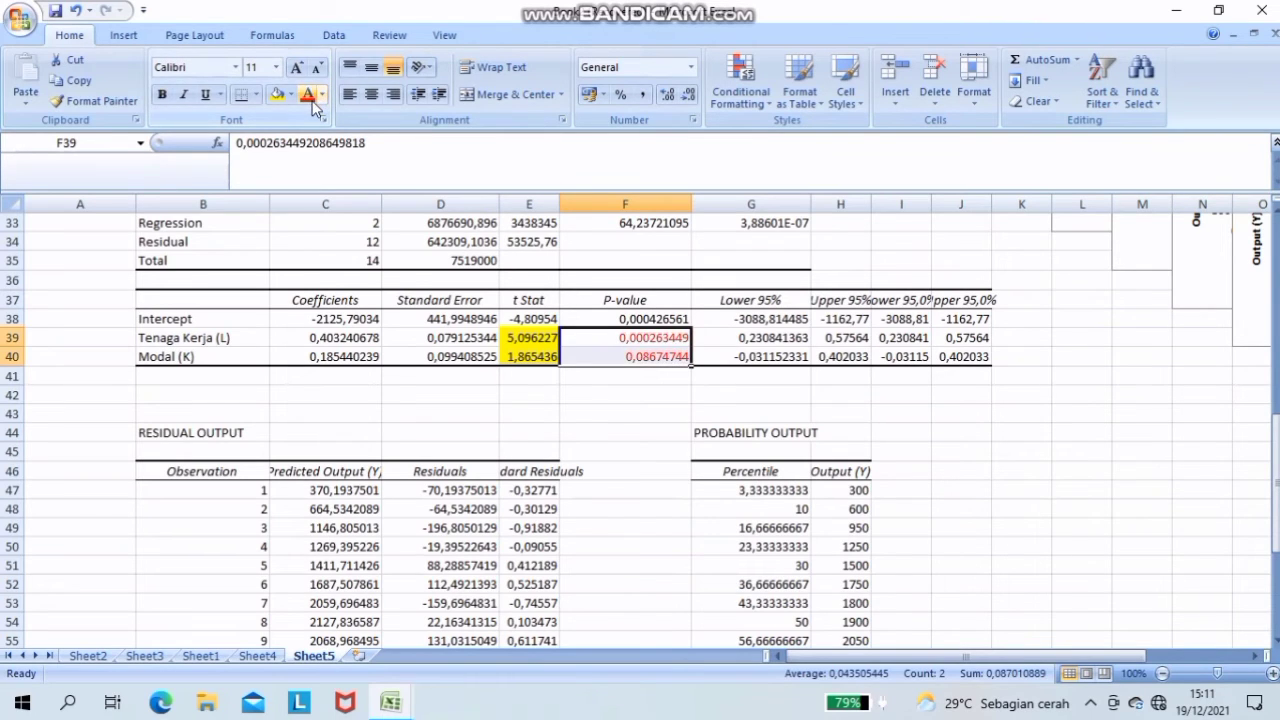
# - In the ANOVA table, fill the F value in F33 with yellow and set the Significance F value in G33 to red font
pyautogui.scroll(1, 1272, 210)
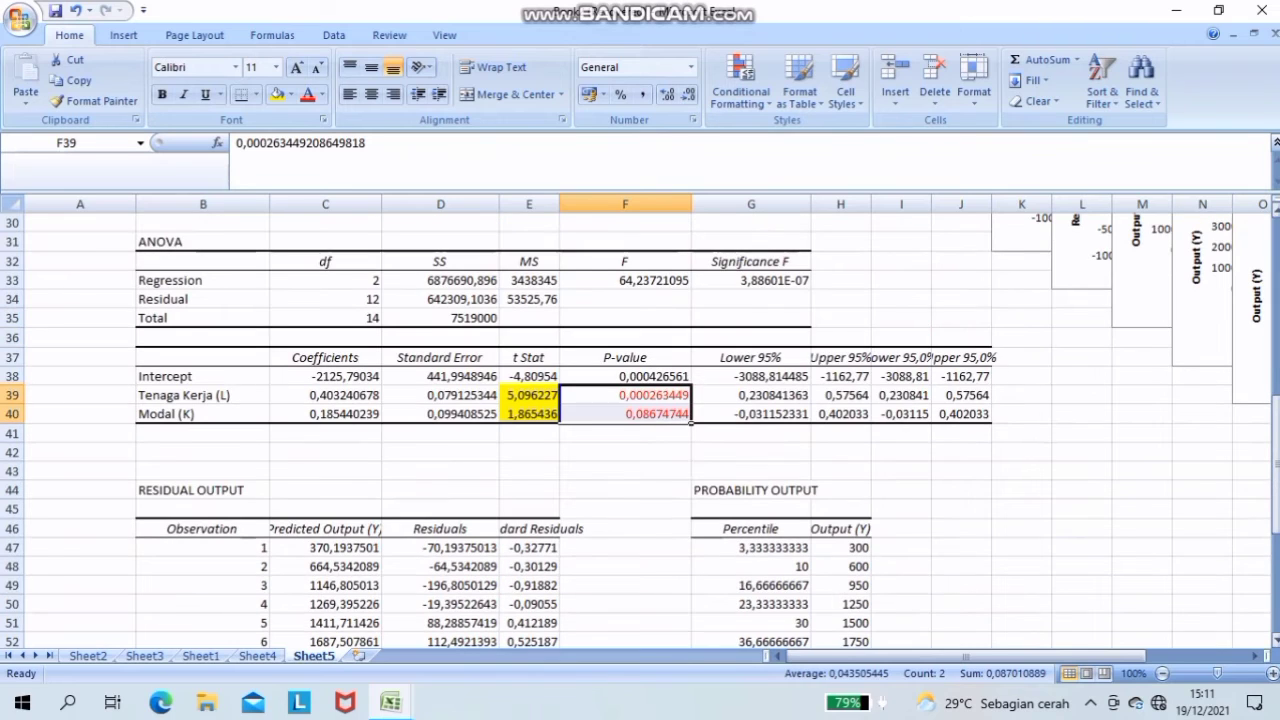
pyautogui.click(1275, 641)
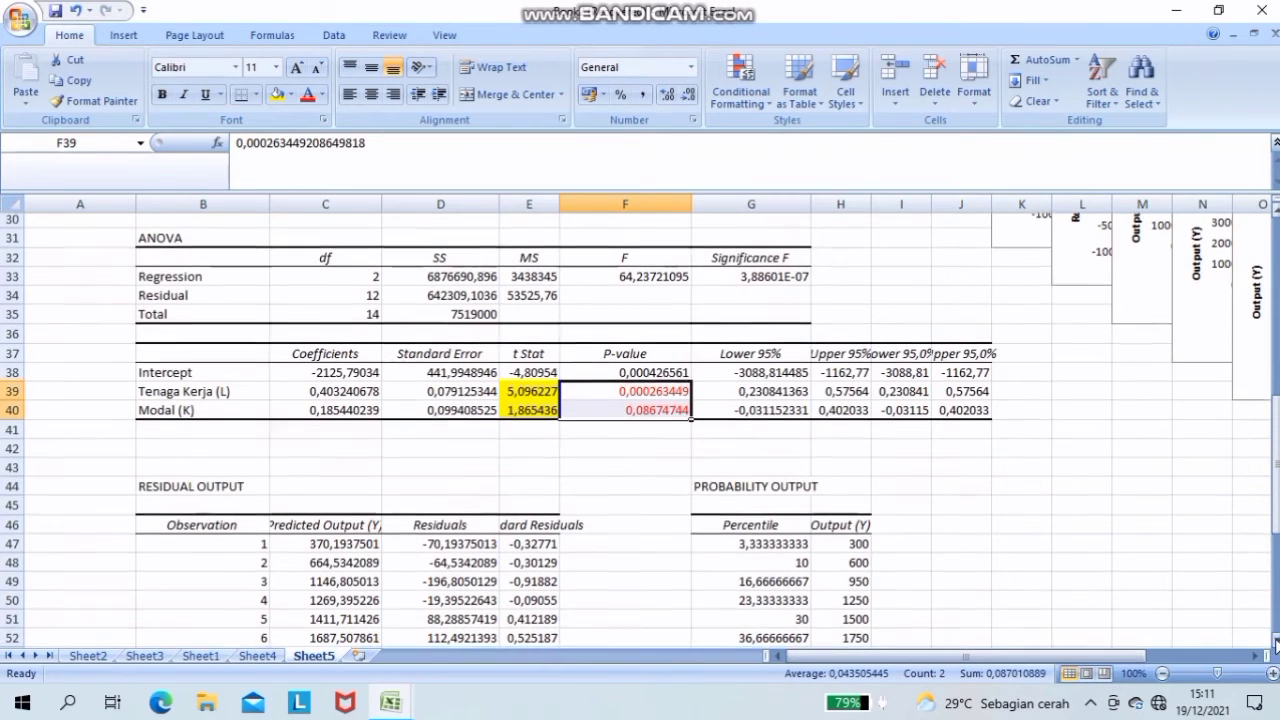
pyautogui.rightClick(1275, 644)
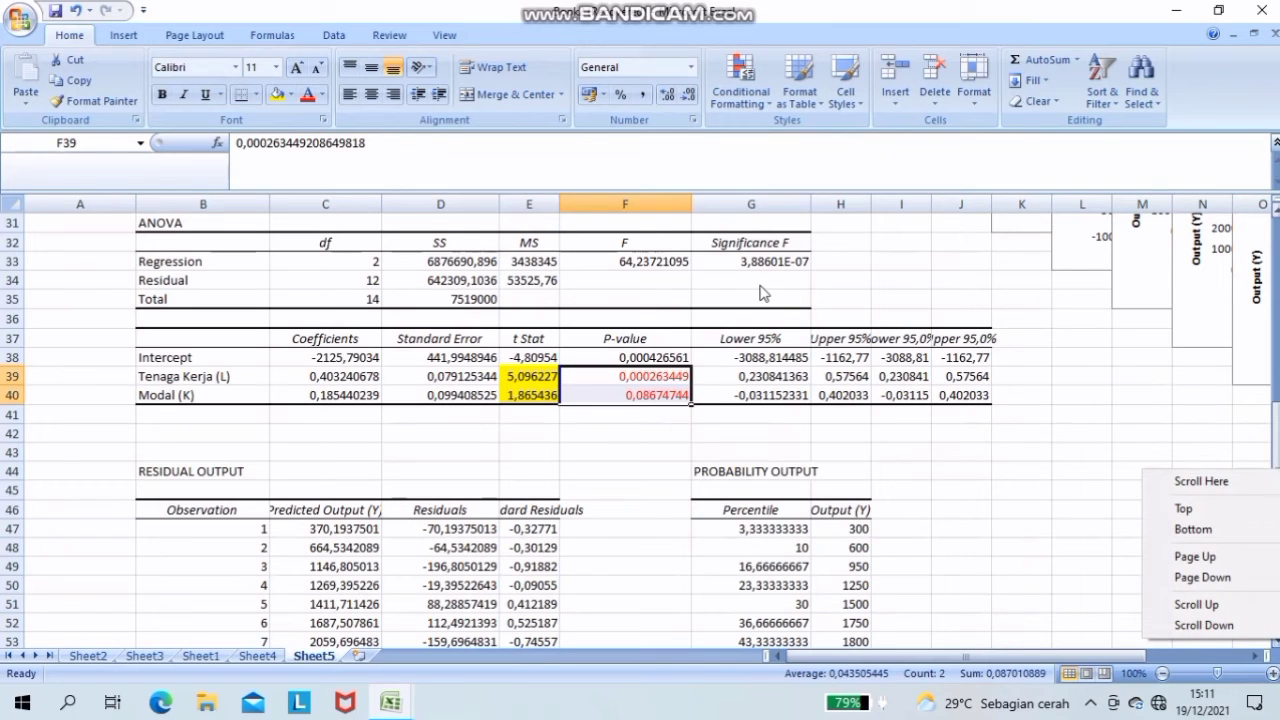
pyautogui.click(635, 261)
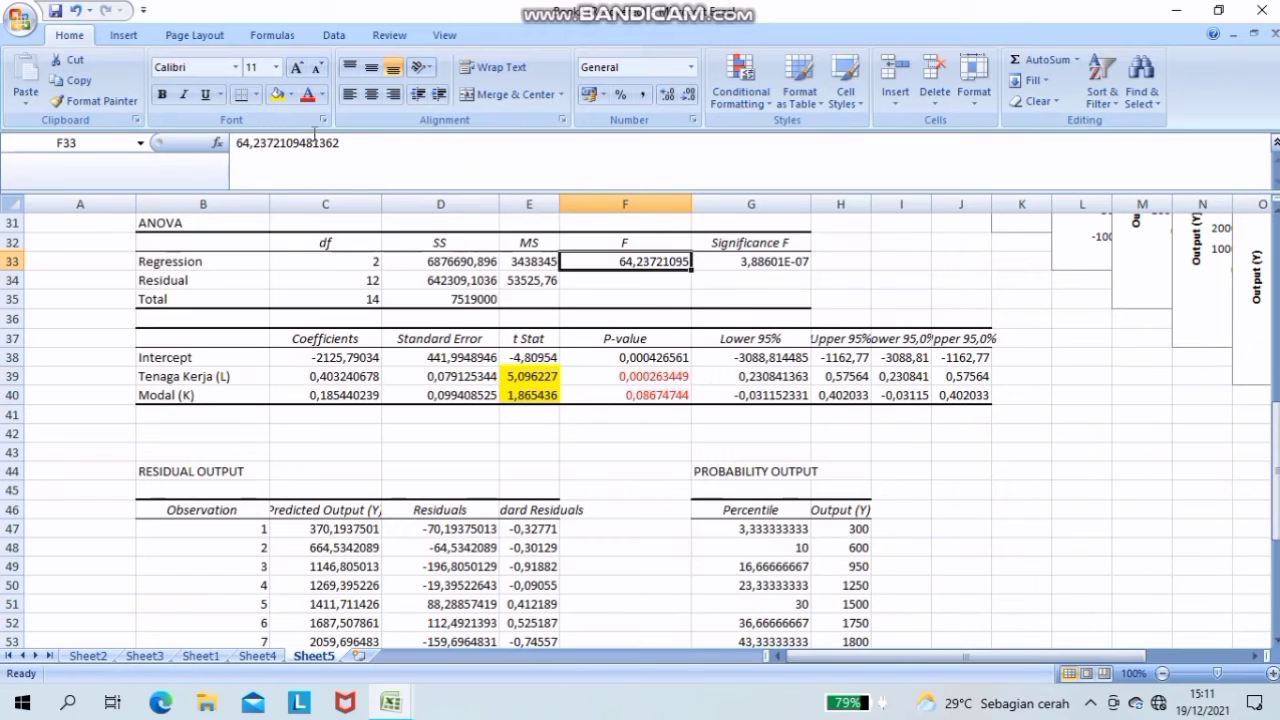
pyautogui.click(276, 94)
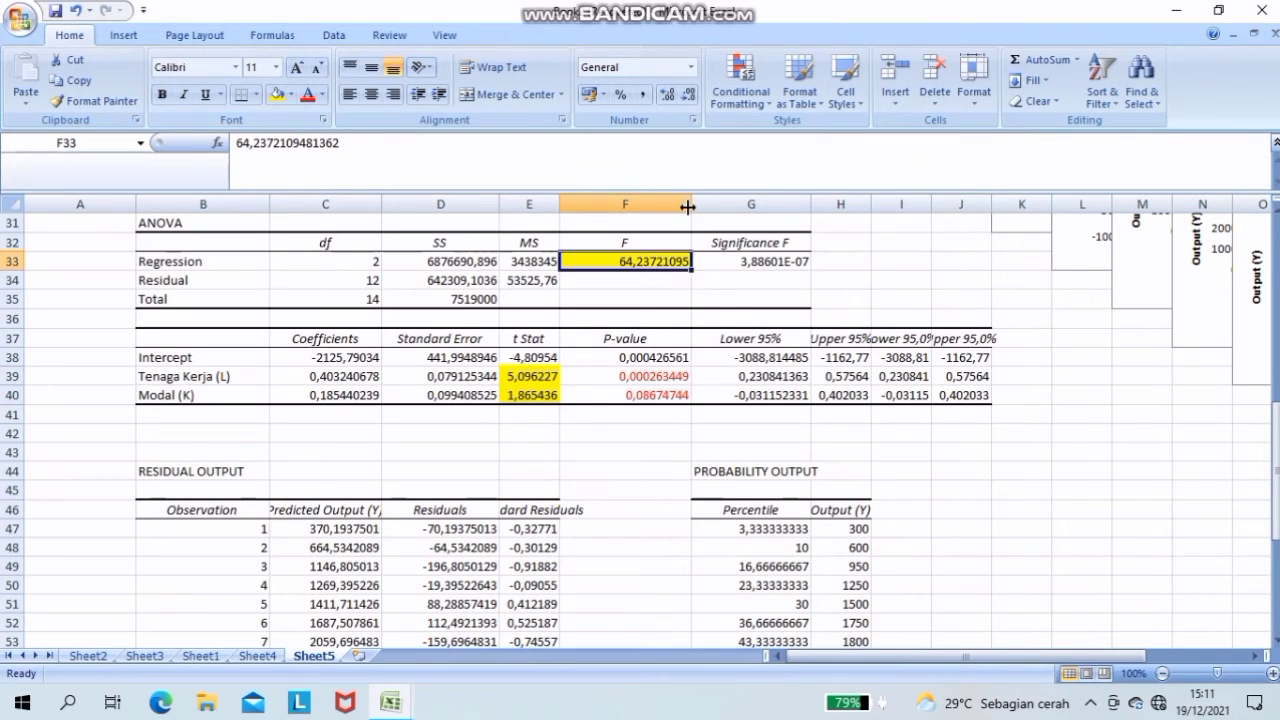
pyautogui.click(760, 262)
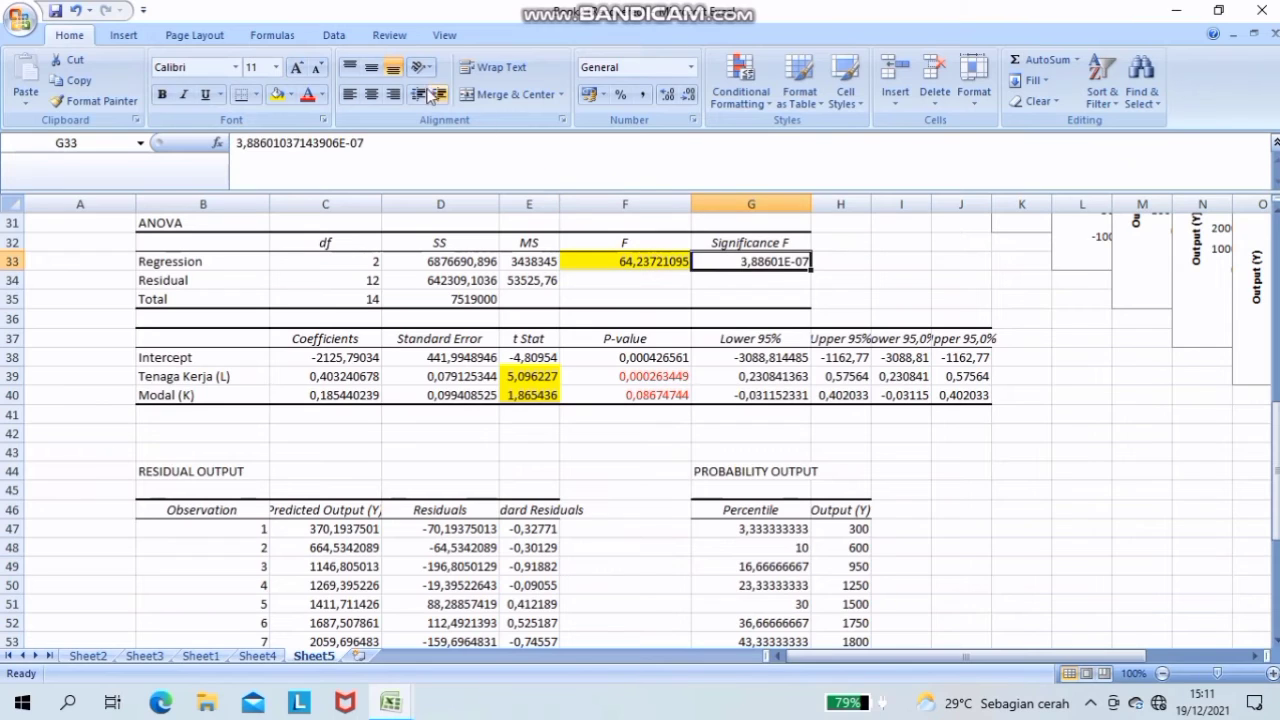
pyautogui.click(308, 95)
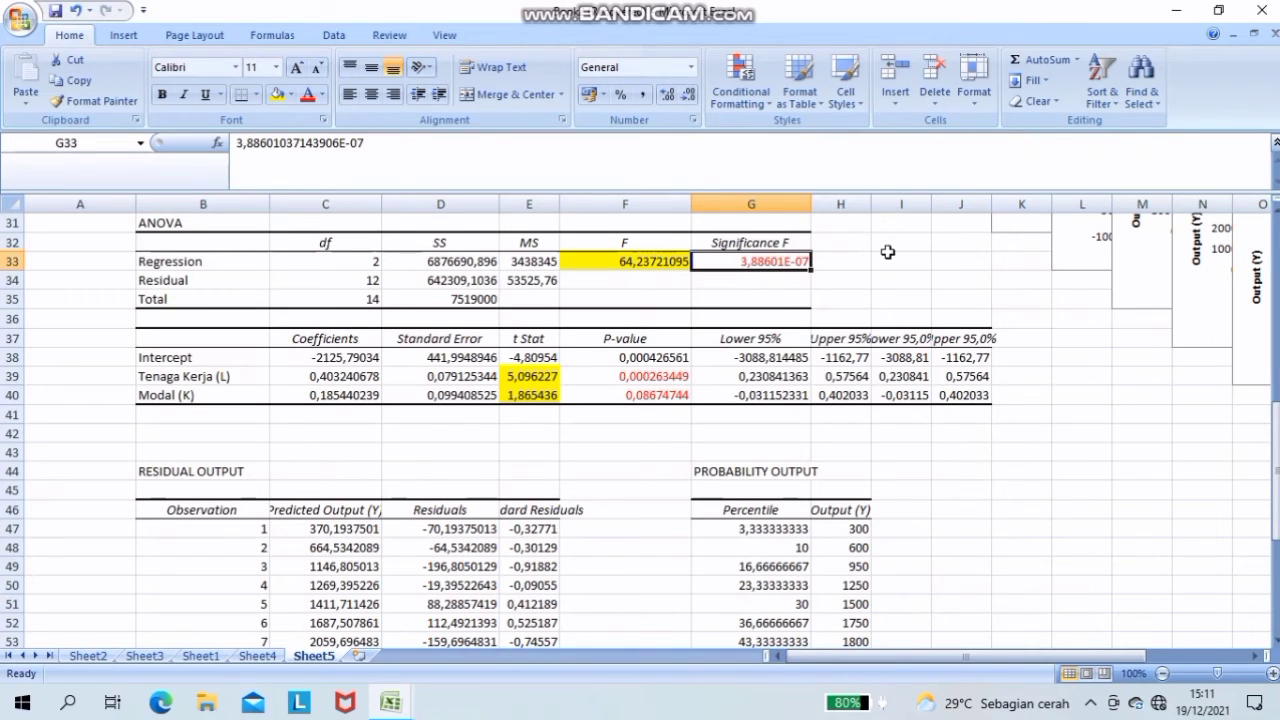
# - Enter 91,45% in cell D26, beside the R Square value in the regression statistics
pyautogui.click(1093, 296)
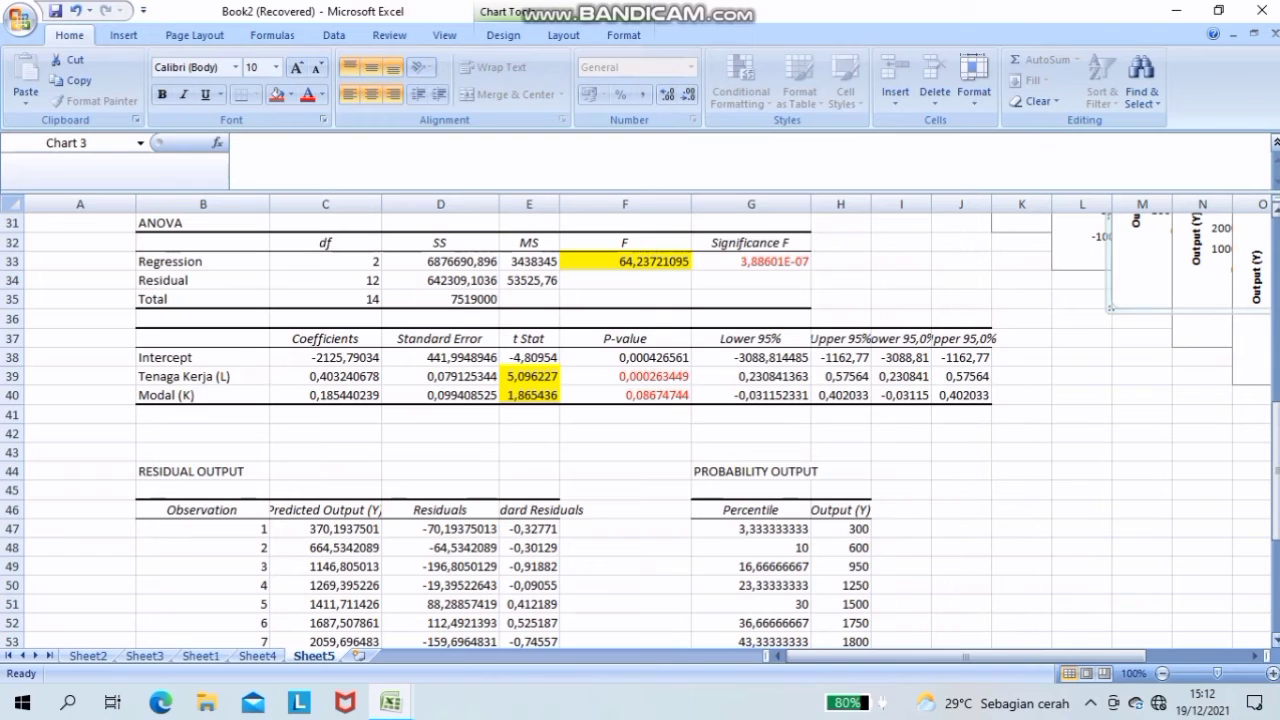
pyautogui.scroll(-5, 636, 430)
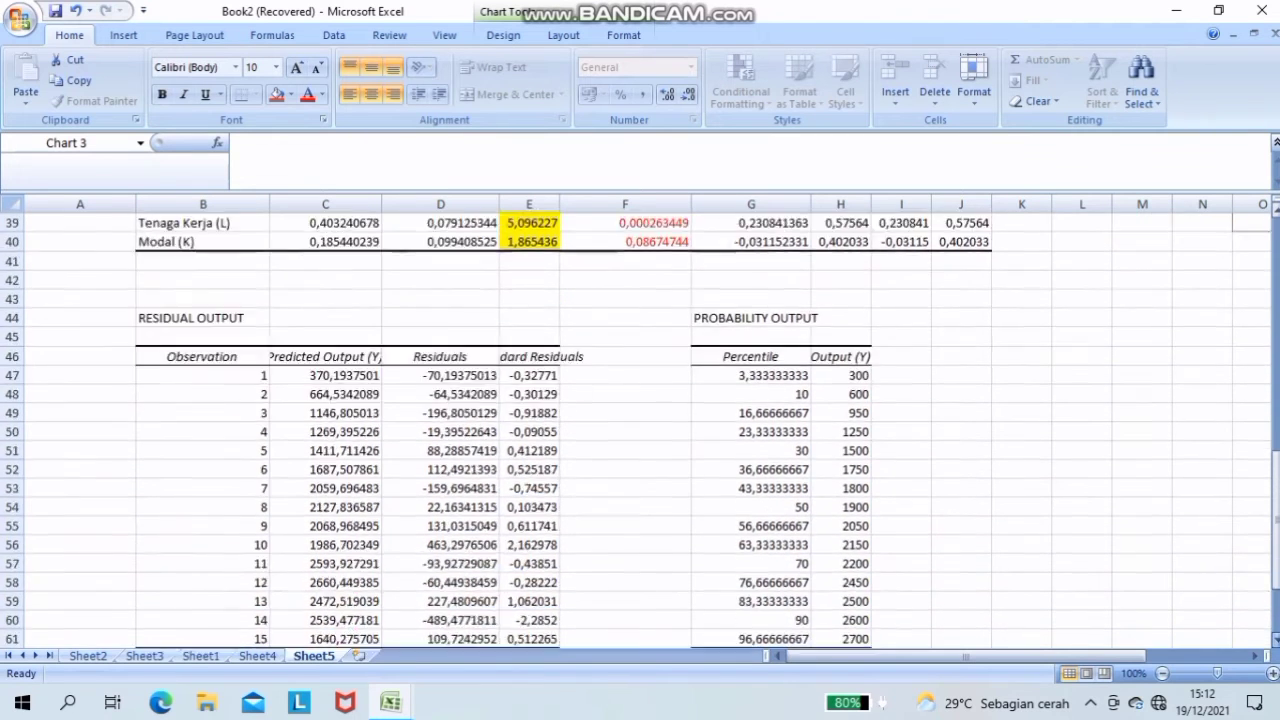
pyautogui.scroll(-1, 636, 430)
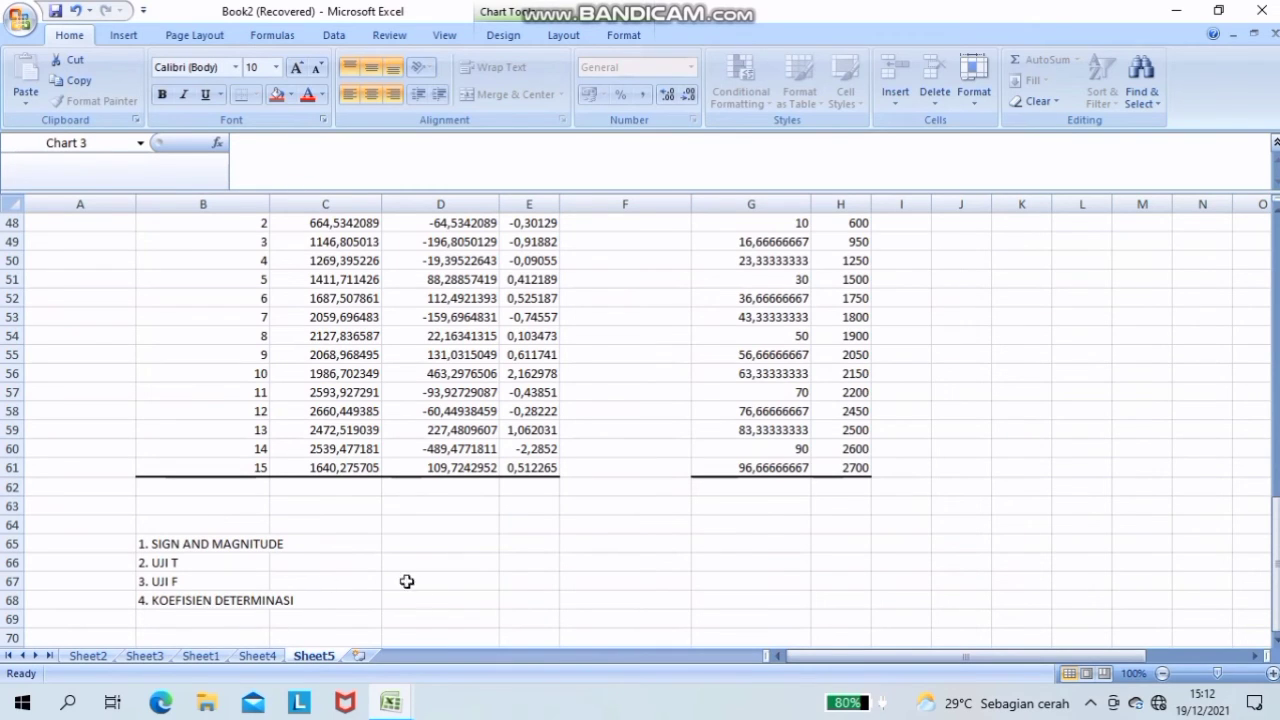
pyautogui.click(1275, 215)
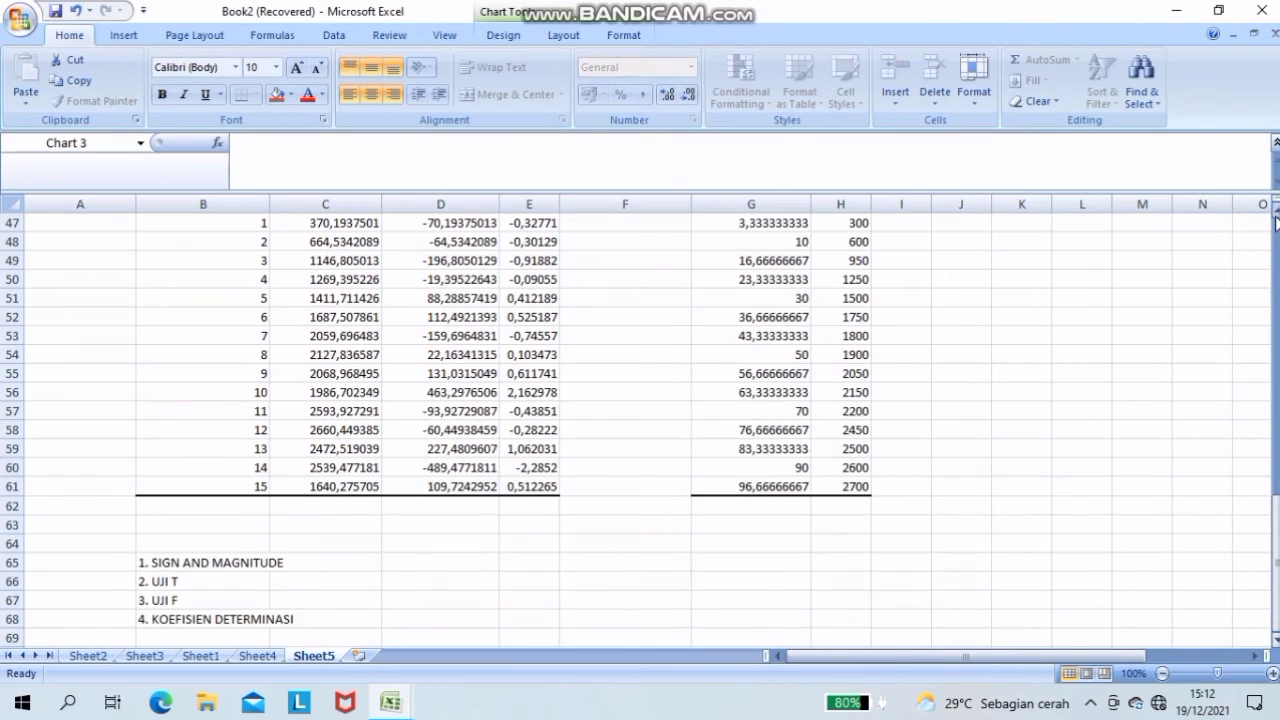
pyautogui.moveTo(1275, 218); pyautogui.dragTo(1275, 218)
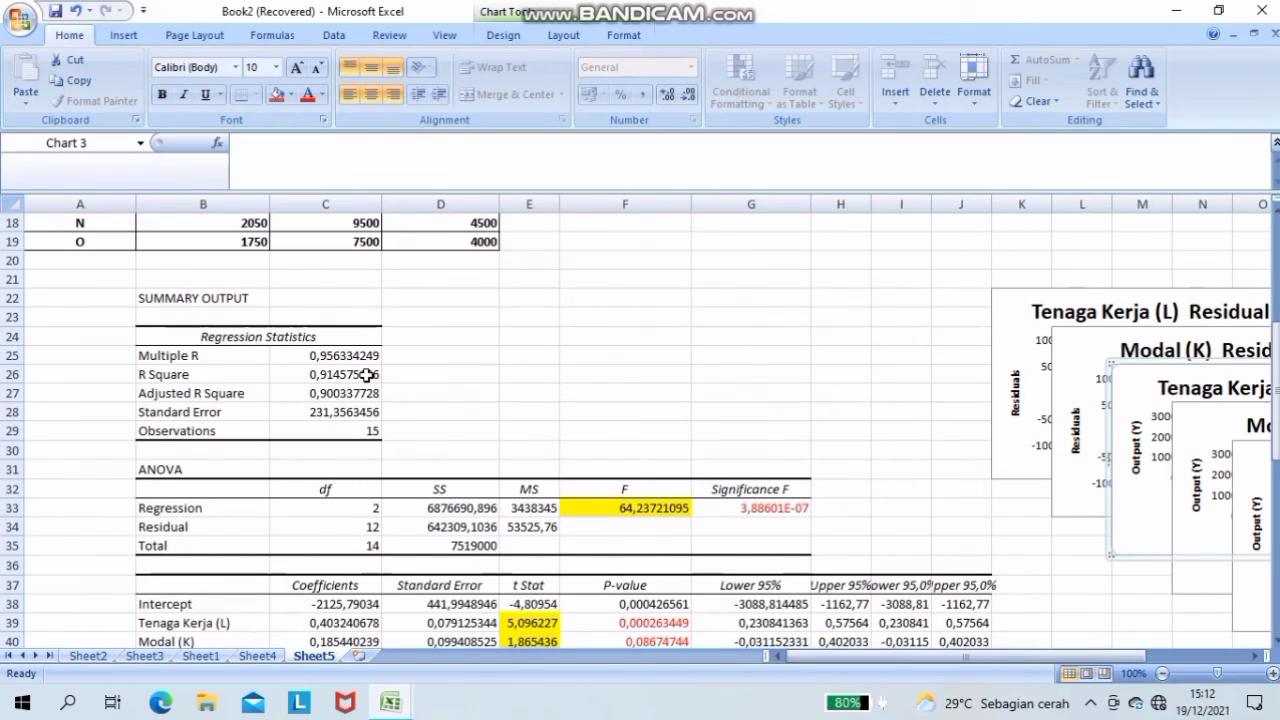
pyautogui.press('space')
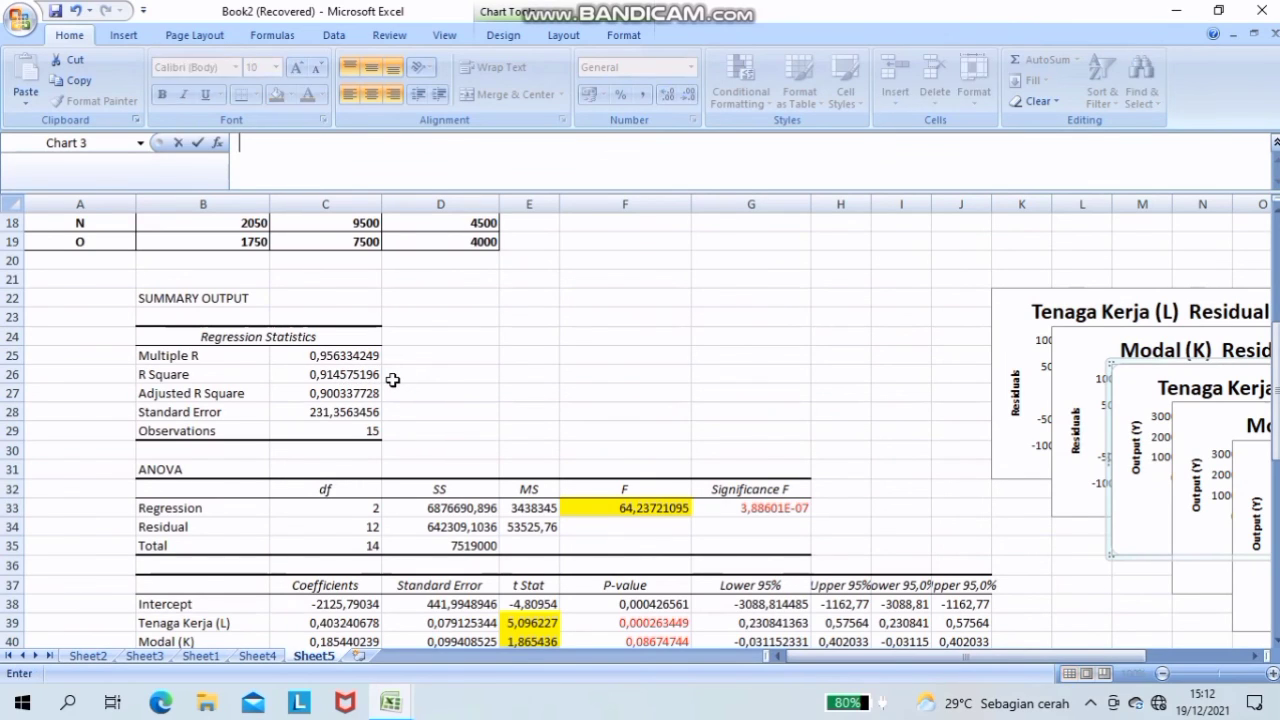
pyautogui.click(394, 376)
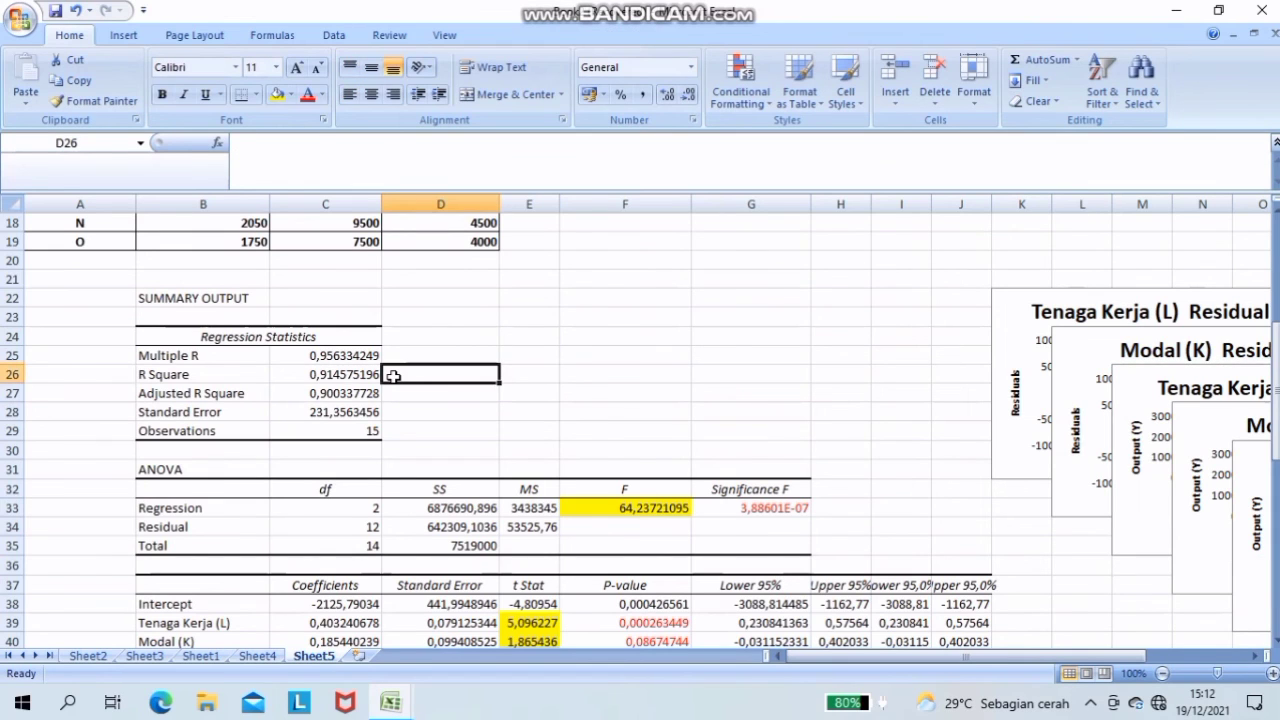
pyautogui.write('91,')
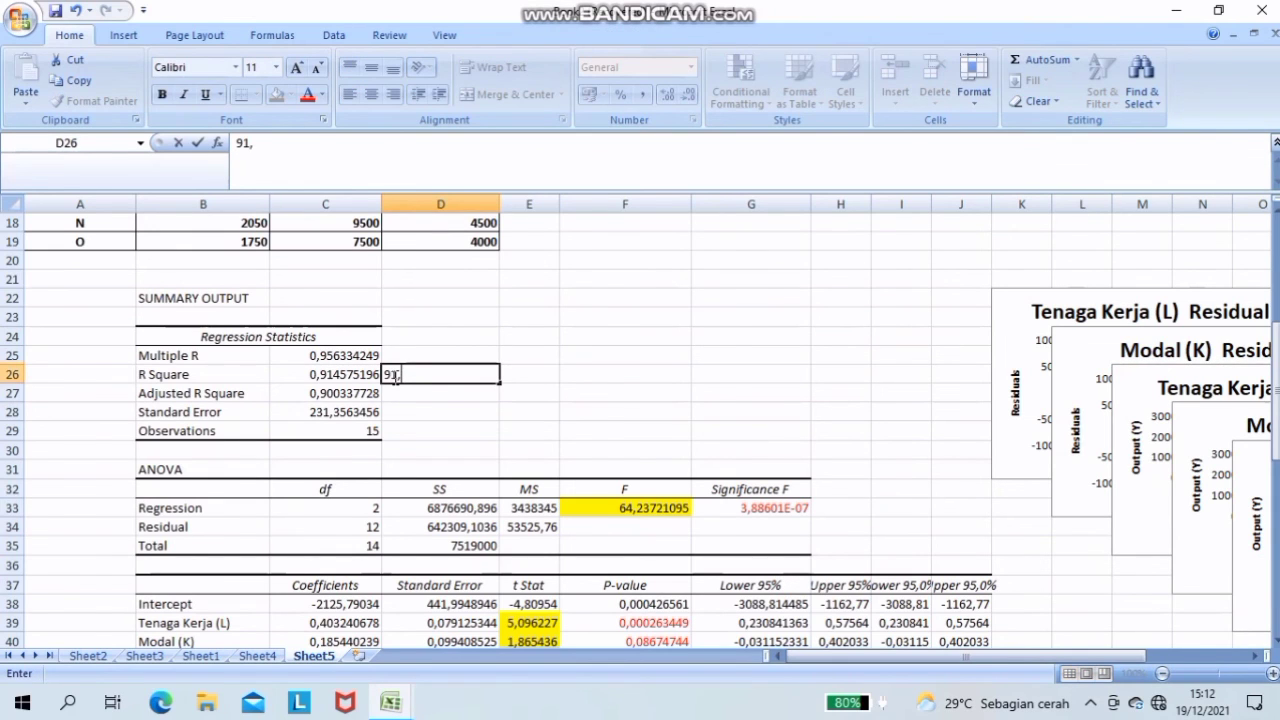
pyautogui.write('45%')
pyautogui.click(1184, 18)
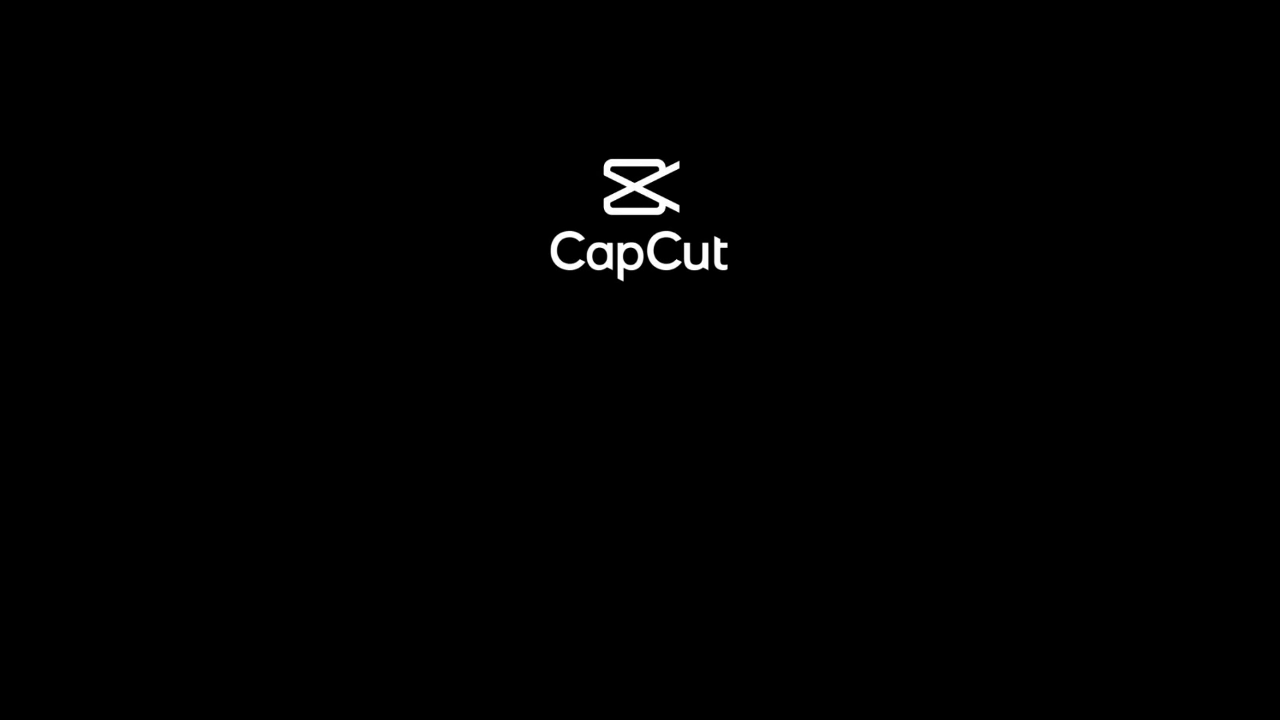